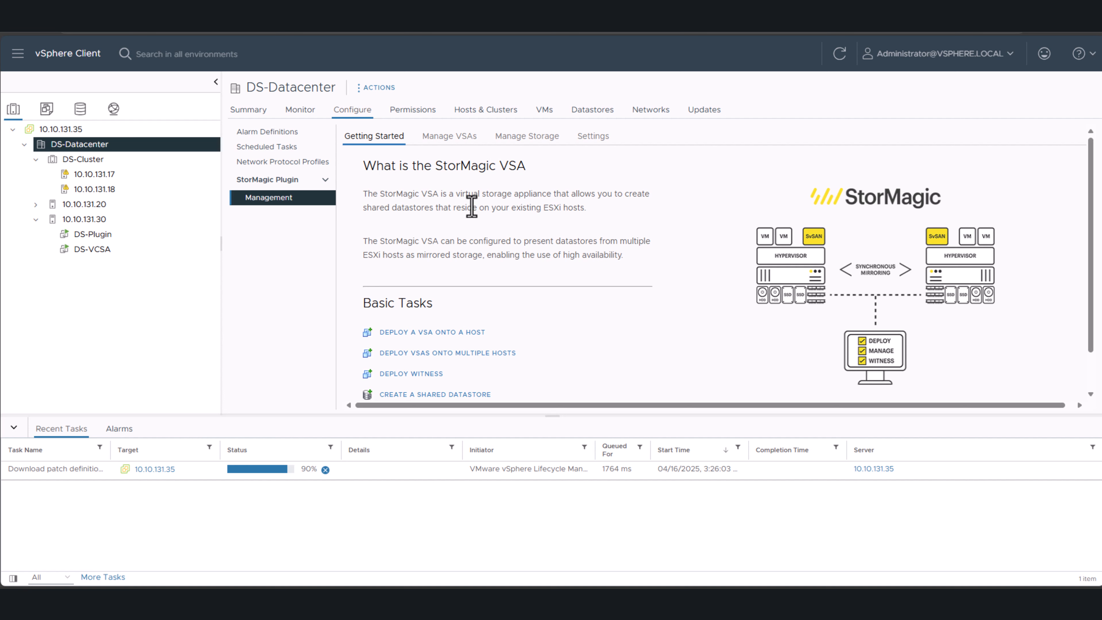
- Examine the iSCSI networks and physical adapters on vSwitch1 and vSwitch2 of host 10.10.131.17
{"action": "left_click", "coordinate": [104, 174]}
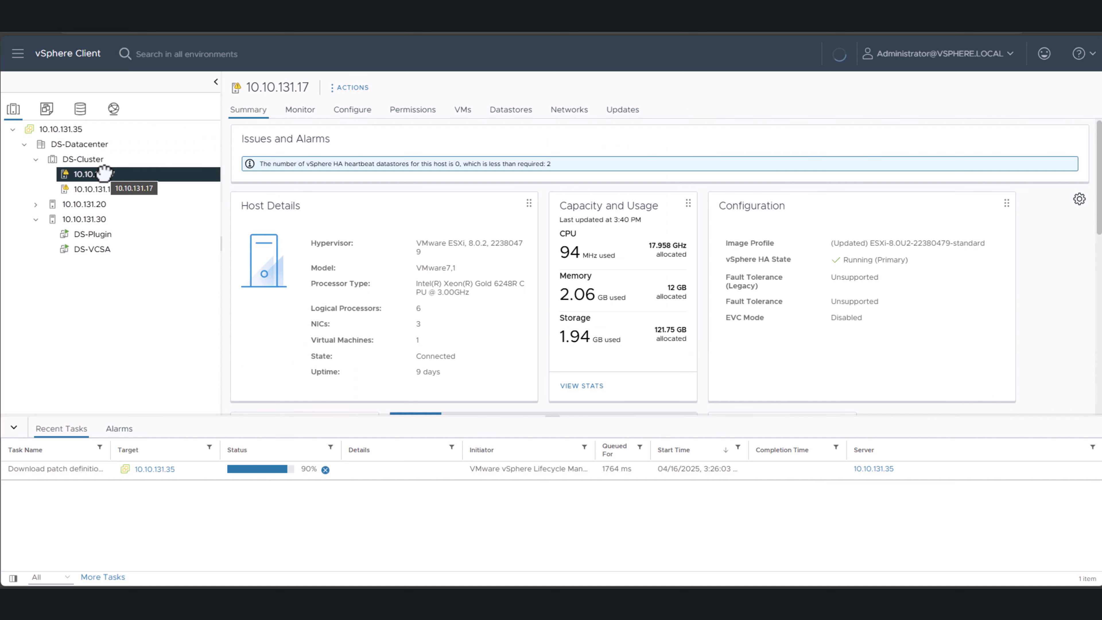
{"action": "left_click", "coordinate": [336, 111]}
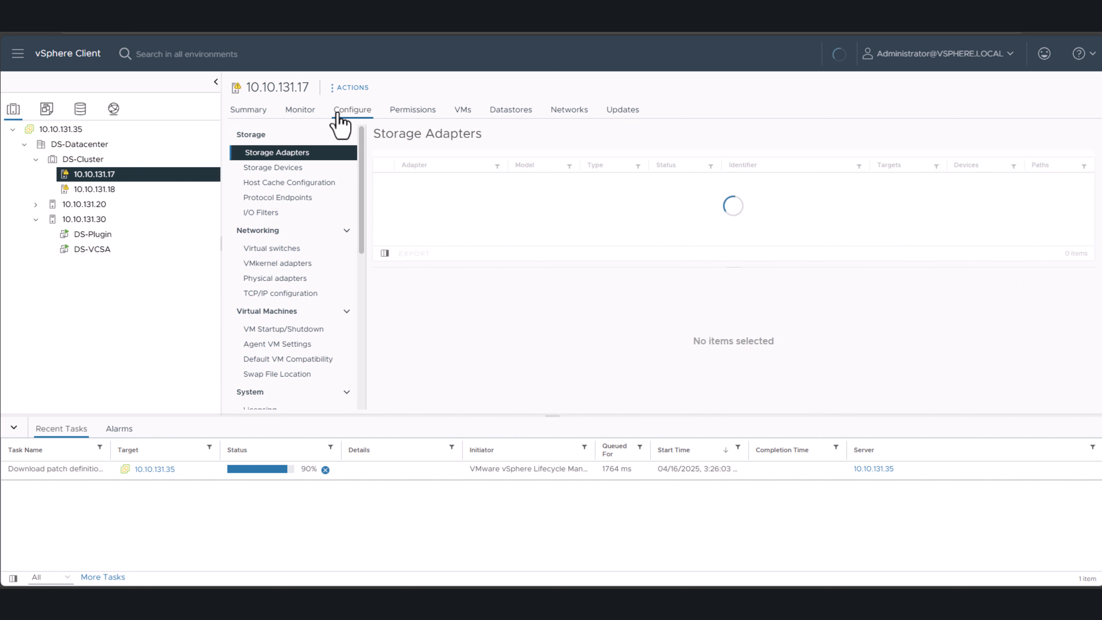
{"action": "left_click", "coordinate": [277, 249]}
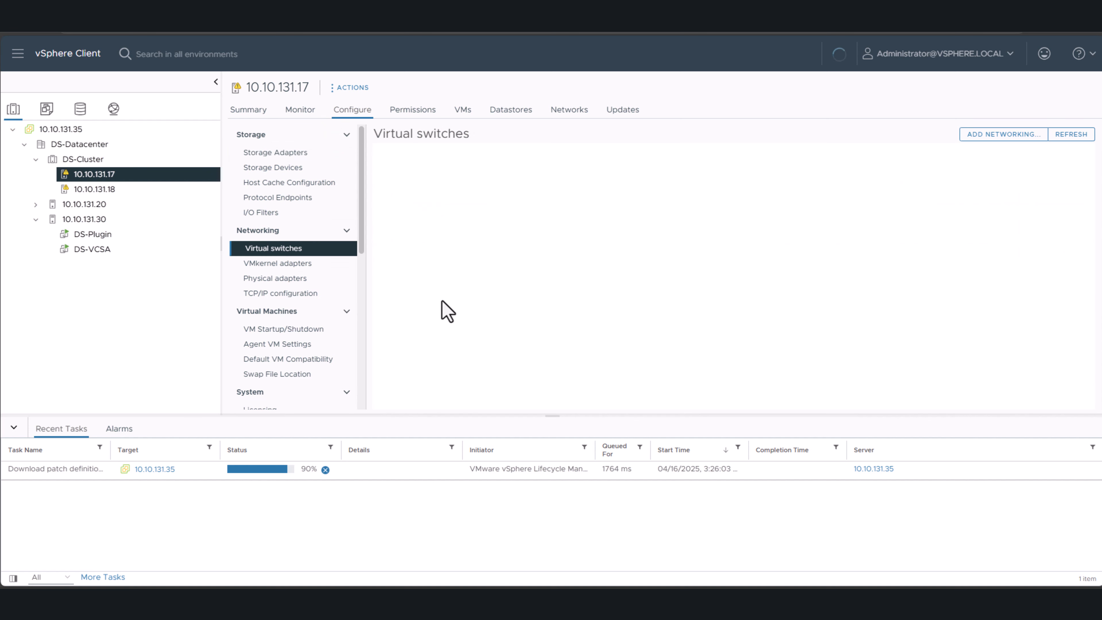
{"action": "left_click", "coordinate": [381, 349]}
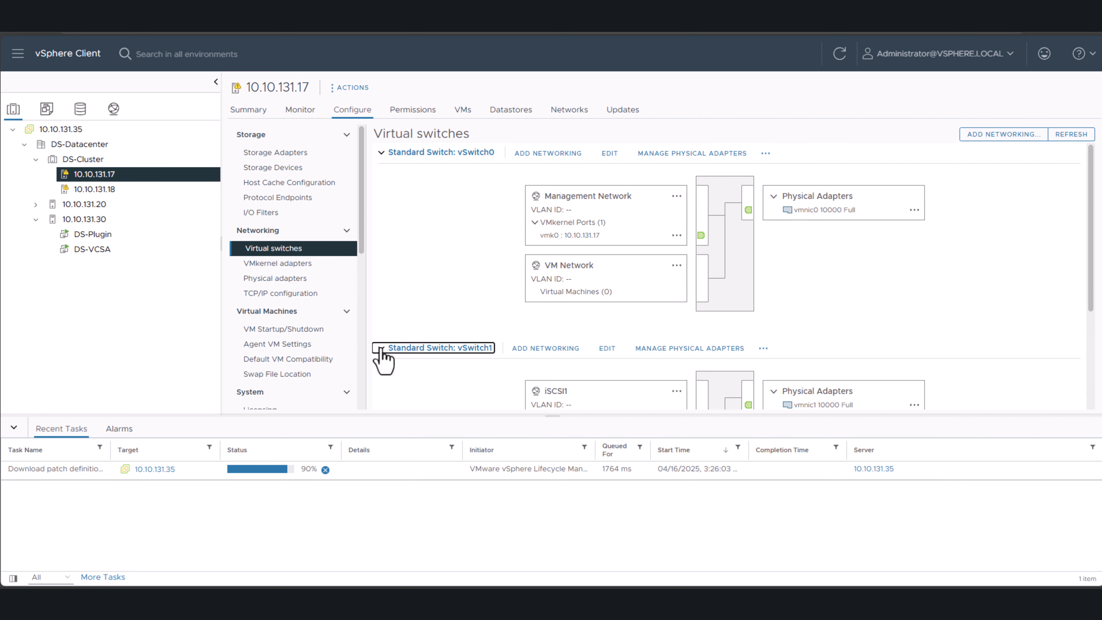
{"action": "left_click", "coordinate": [382, 392]}
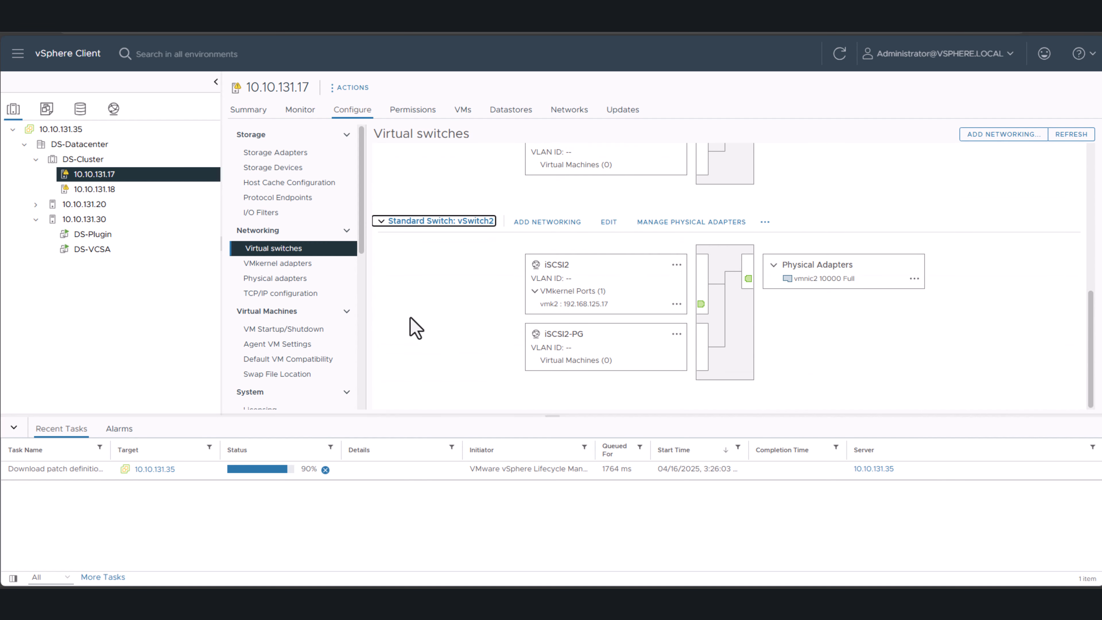
{"action": "scroll", "coordinate": [411, 328], "scroll_direction": "up", "scroll_amount": 3}
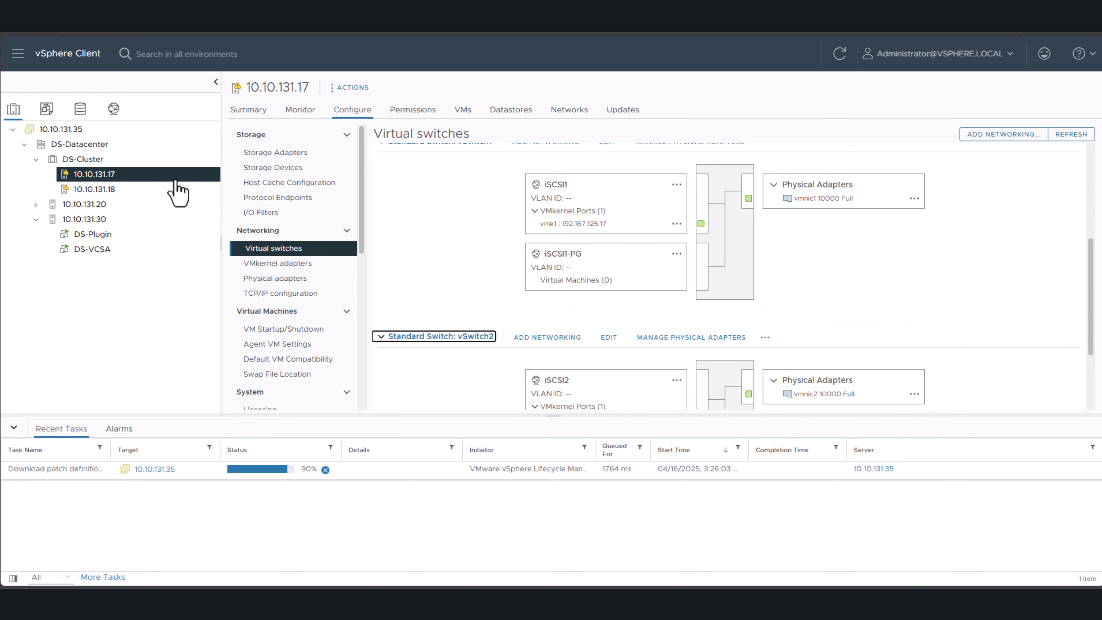
- Start deploying a StorMagic VSA onto a single host from DS-Datacenter and proceed to the host selection
{"action": "left_click", "coordinate": [89, 143]}
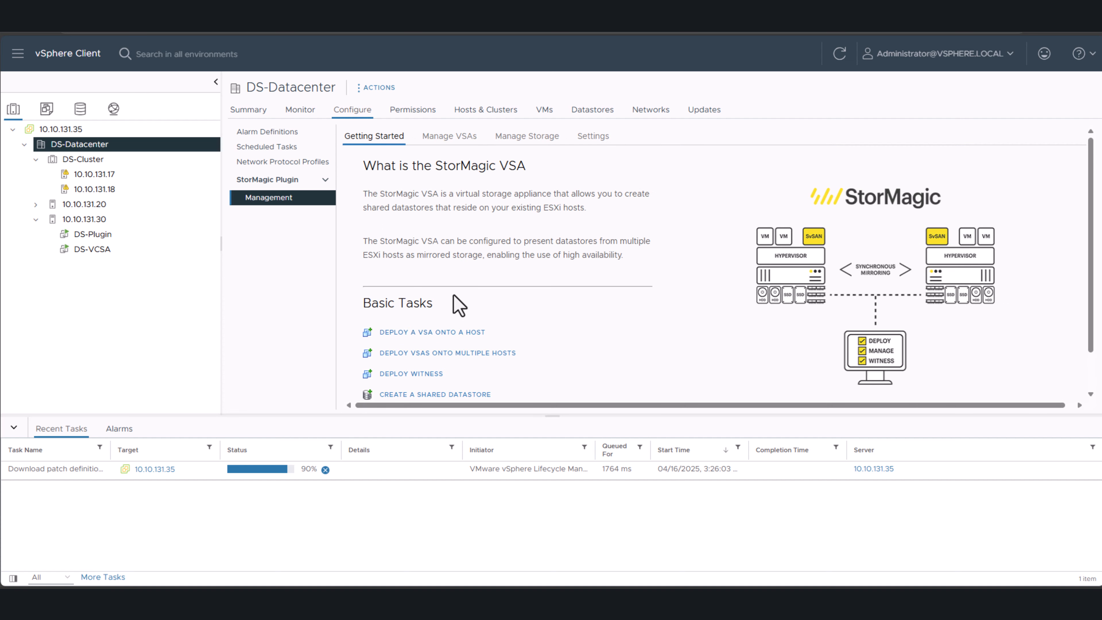
{"action": "left_click", "coordinate": [450, 334]}
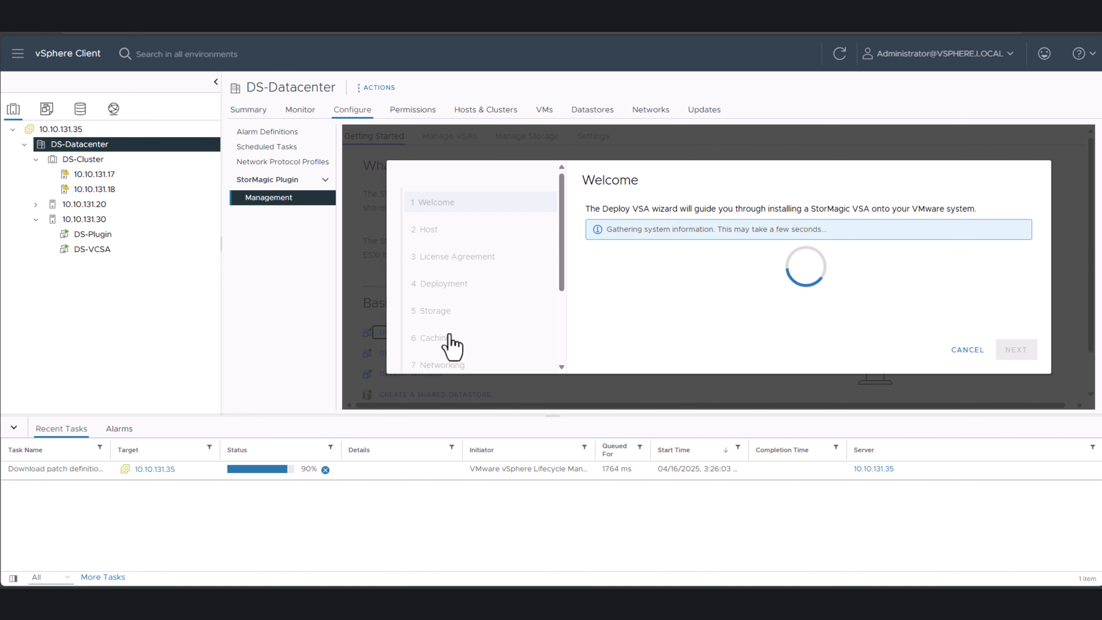
{"action": "left_click", "coordinate": [1008, 354]}
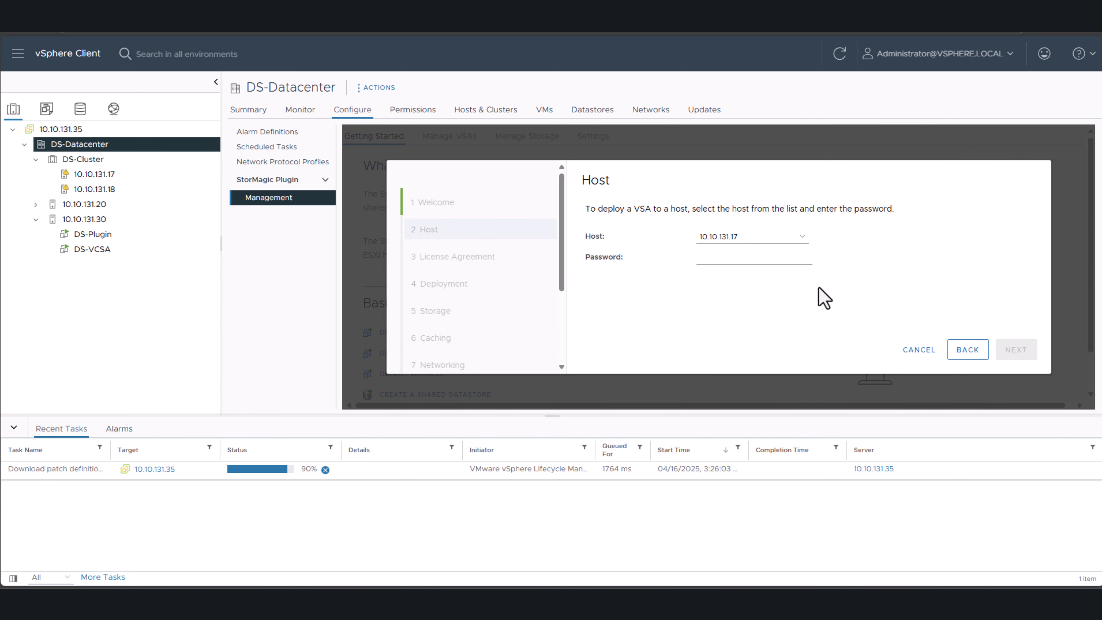
- Enter the password for host 10.10.131.17 and accept the license agreement
{"action": "left_click", "coordinate": [725, 261]}
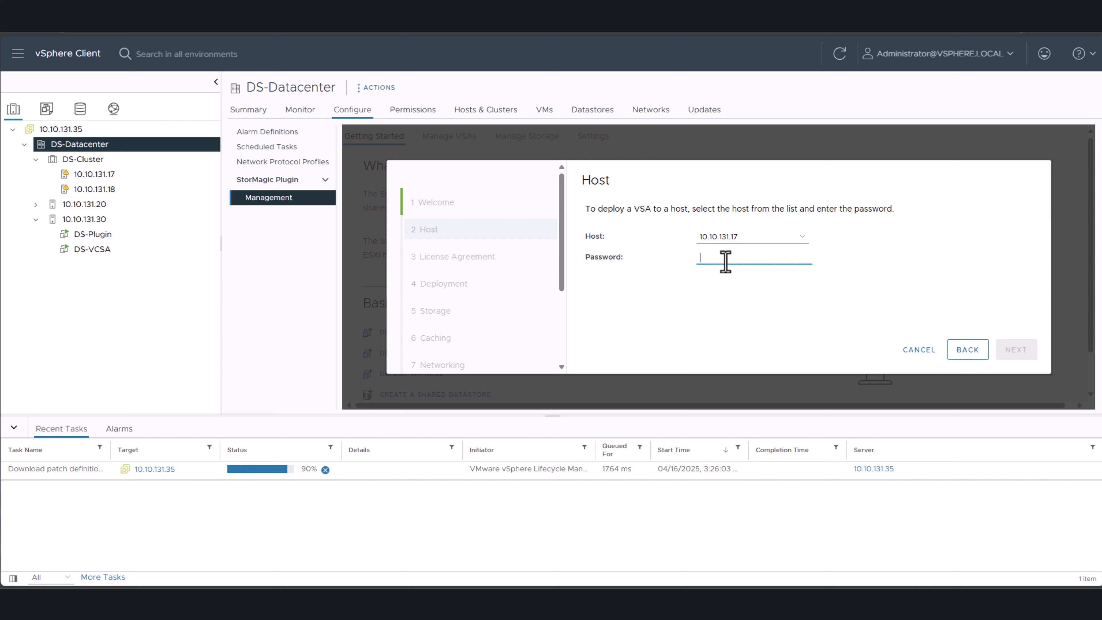
{"action": "type", "text": "***"}
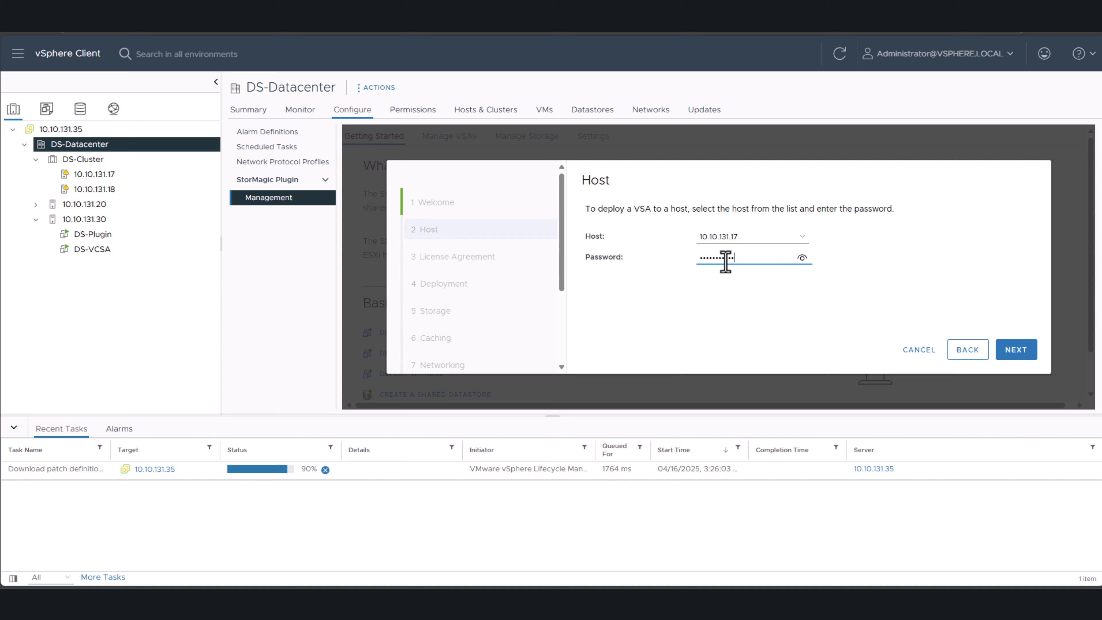
{"action": "key", "text": "Return"}
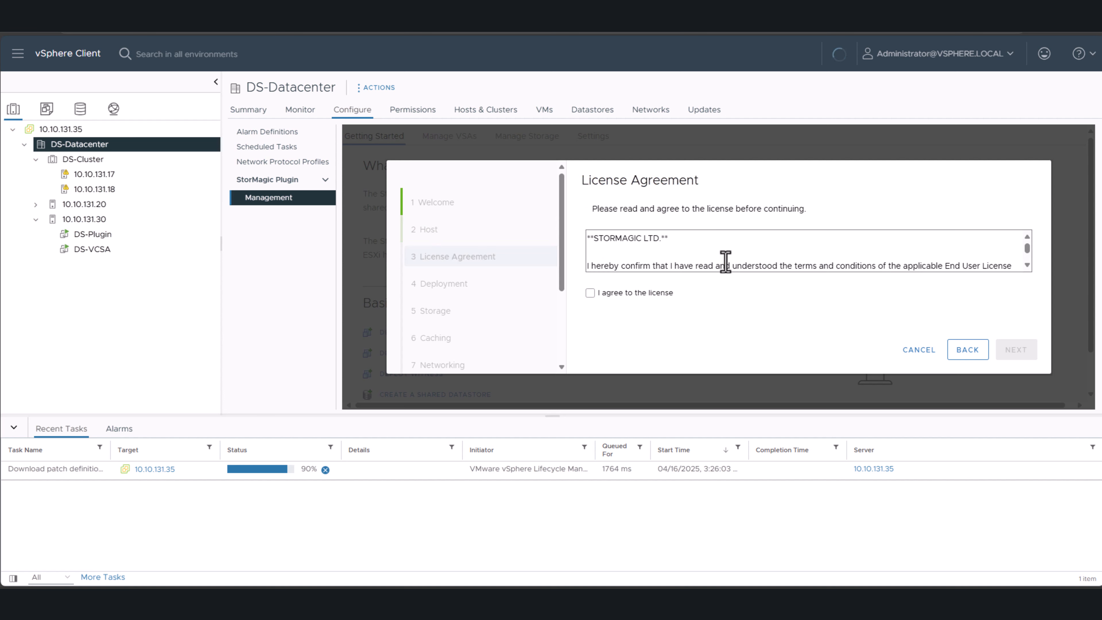
{"action": "left_click", "coordinate": [651, 293]}
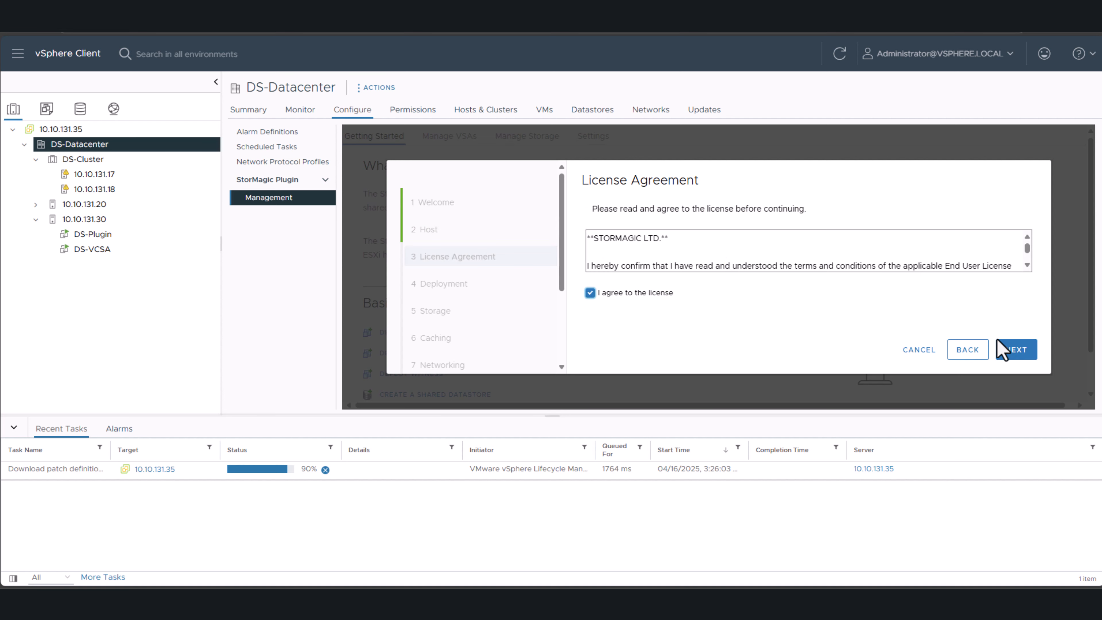
{"action": "left_click", "coordinate": [1012, 351]}
- Set the VSA hostname to DS-VSA1 and its domain name to ts.stormagic.com, keeping DS-ESX1 Datastore (1) as the datastore
{"action": "left_click", "coordinate": [759, 245]}
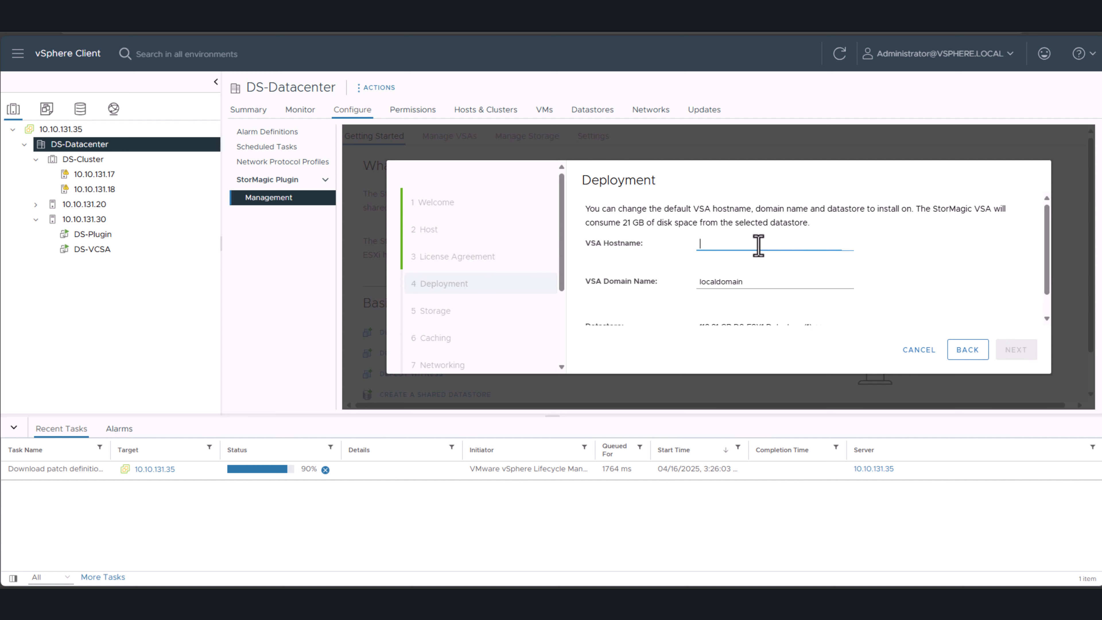
{"action": "type", "text": "DS"}
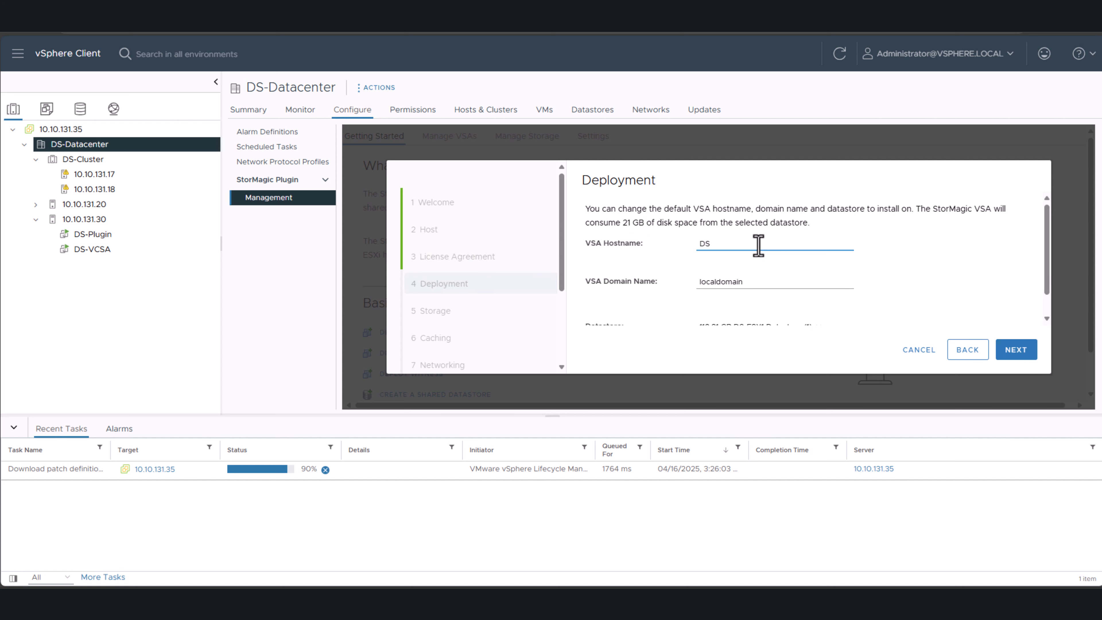
{"action": "type", "text": "-VSA1"}
{"action": "key", "text": "Tab"}
{"action": "type", "text": "t"}
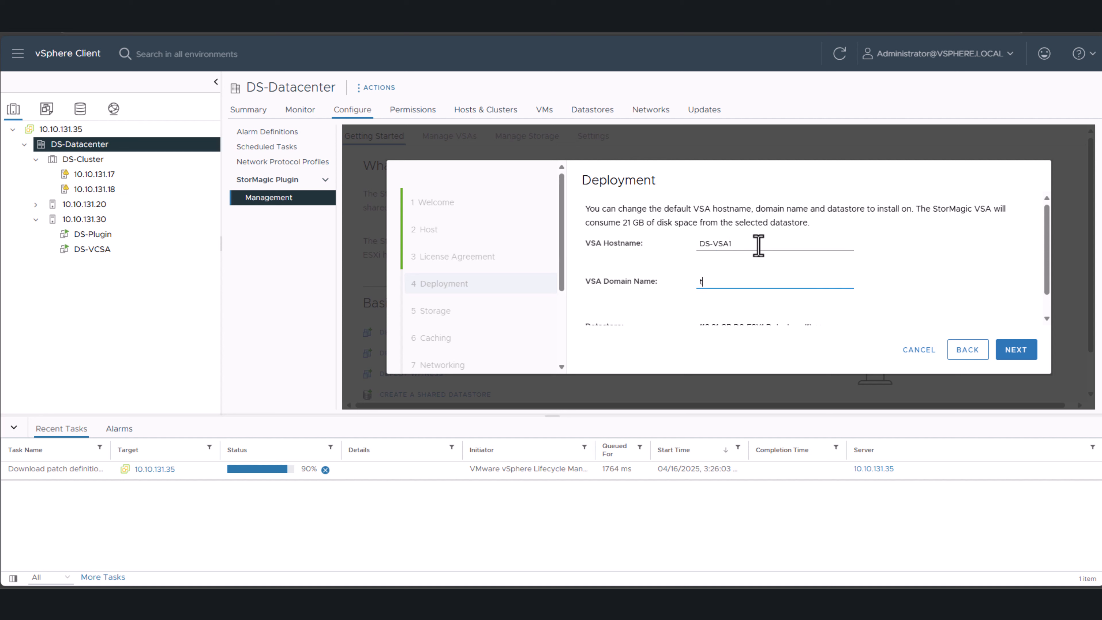
{"action": "type", "text": "s.stormagic.com"}
{"action": "scroll", "coordinate": [794, 273], "scroll_direction": "down", "scroll_amount": 1}
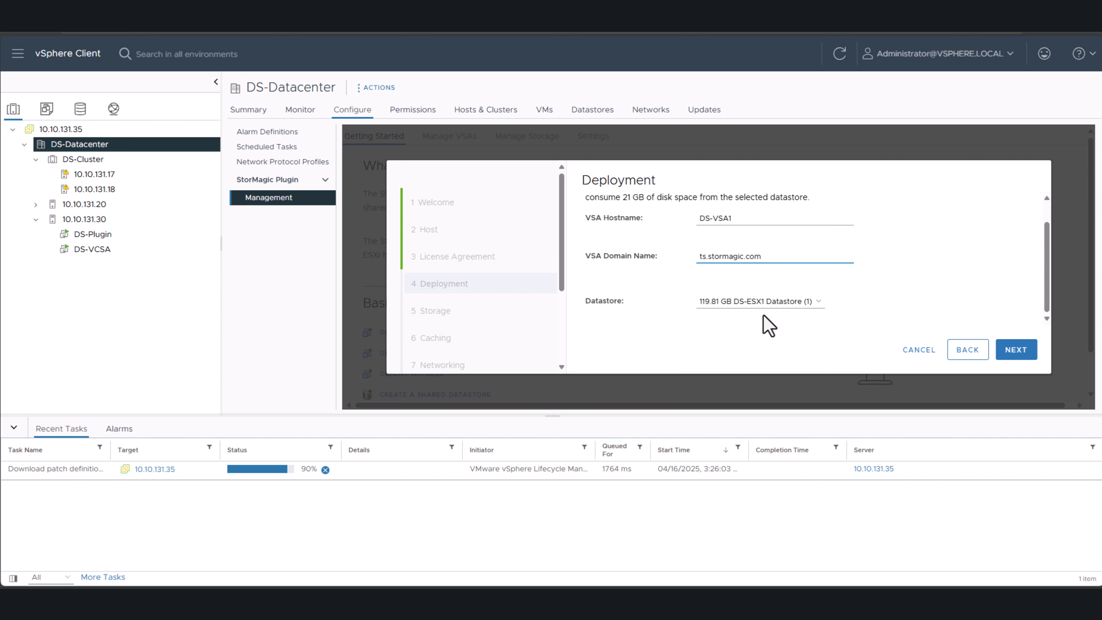
{"action": "left_click", "coordinate": [1016, 352]}
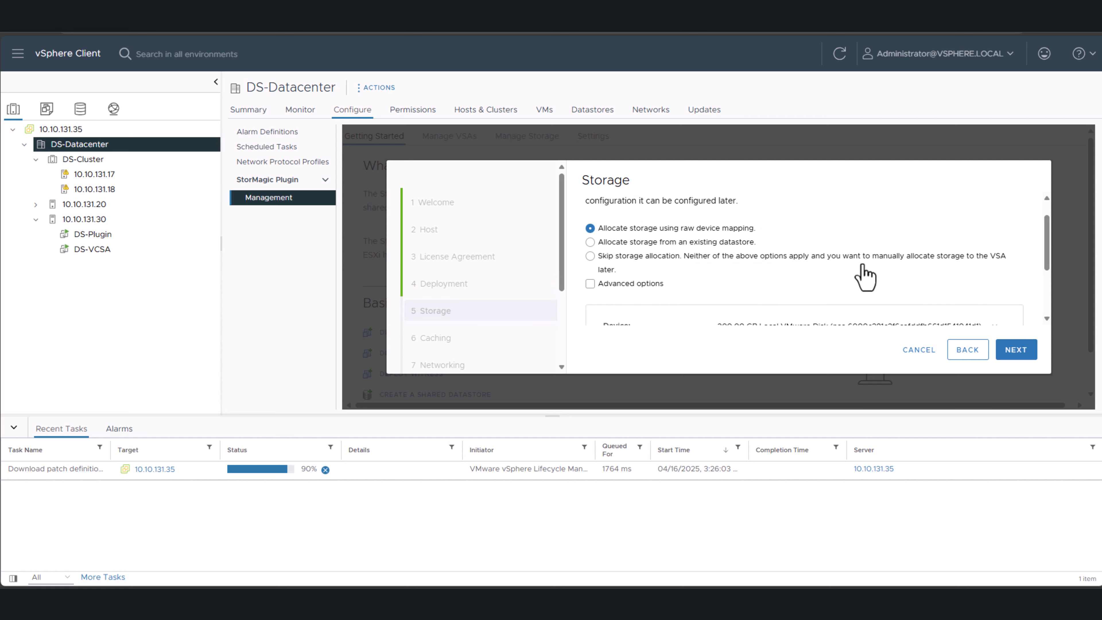
- Keep storage allocation by raw device mapping on the 200.00 GB local VMware disk
{"action": "scroll", "coordinate": [858, 269], "scroll_direction": "down", "scroll_amount": 1}
{"action": "scroll", "coordinate": [858, 271], "scroll_direction": "down", "scroll_amount": 3}
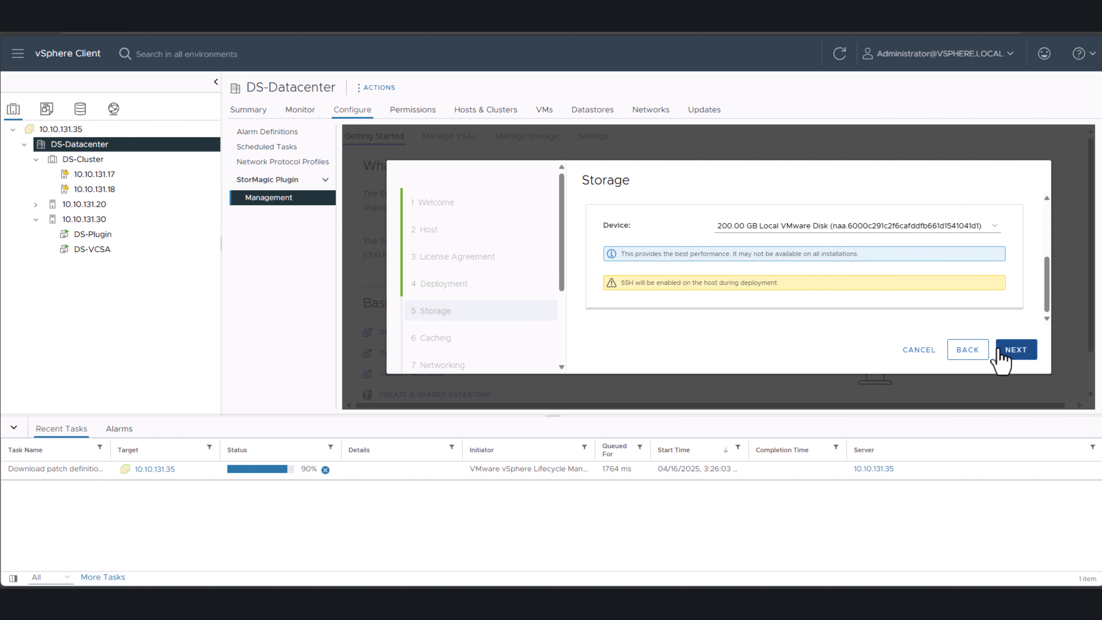
{"action": "left_click", "coordinate": [1014, 355]}
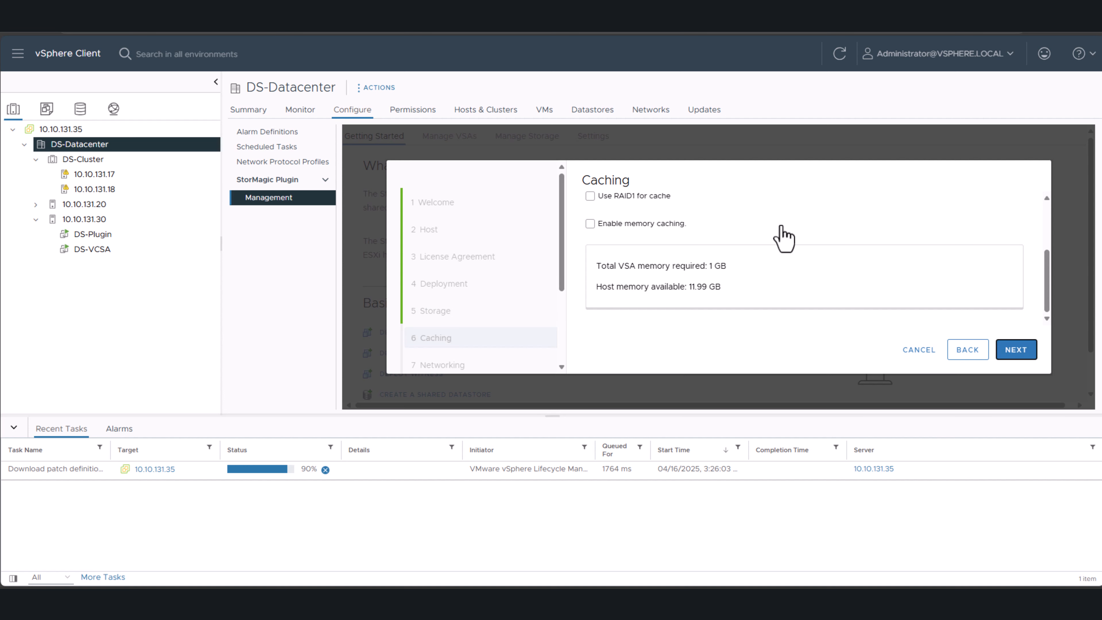
- Enable SSD caching by raw device mapping on the 40.00 GB local VMware disk, leaving RAID1 and memory caching off
{"action": "scroll", "coordinate": [756, 217], "scroll_direction": "up", "scroll_amount": 3}
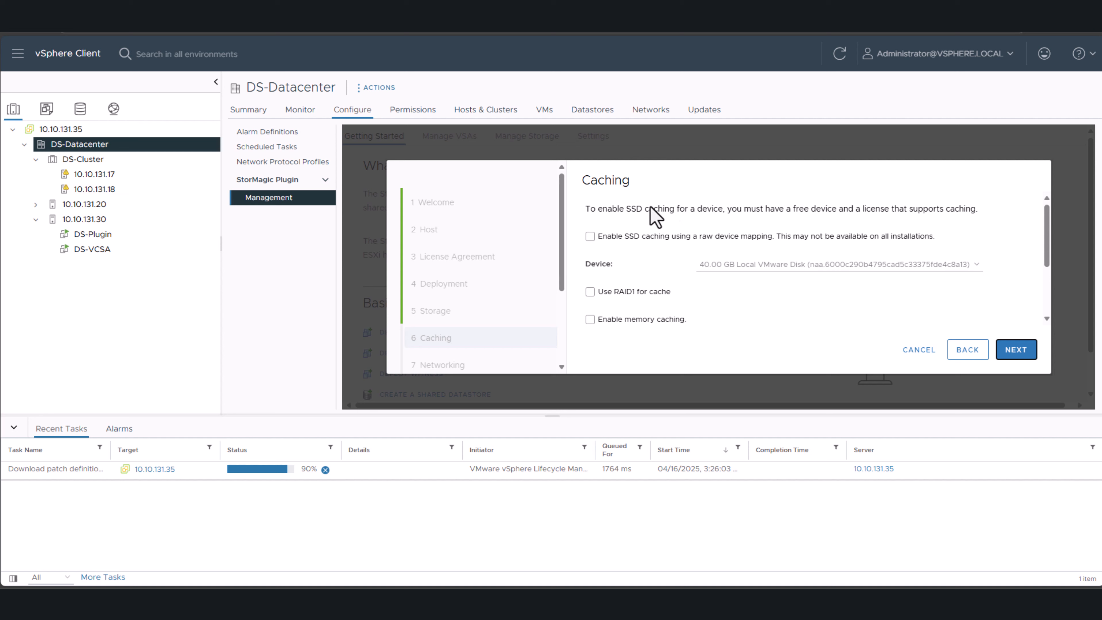
{"action": "left_click", "coordinate": [620, 236]}
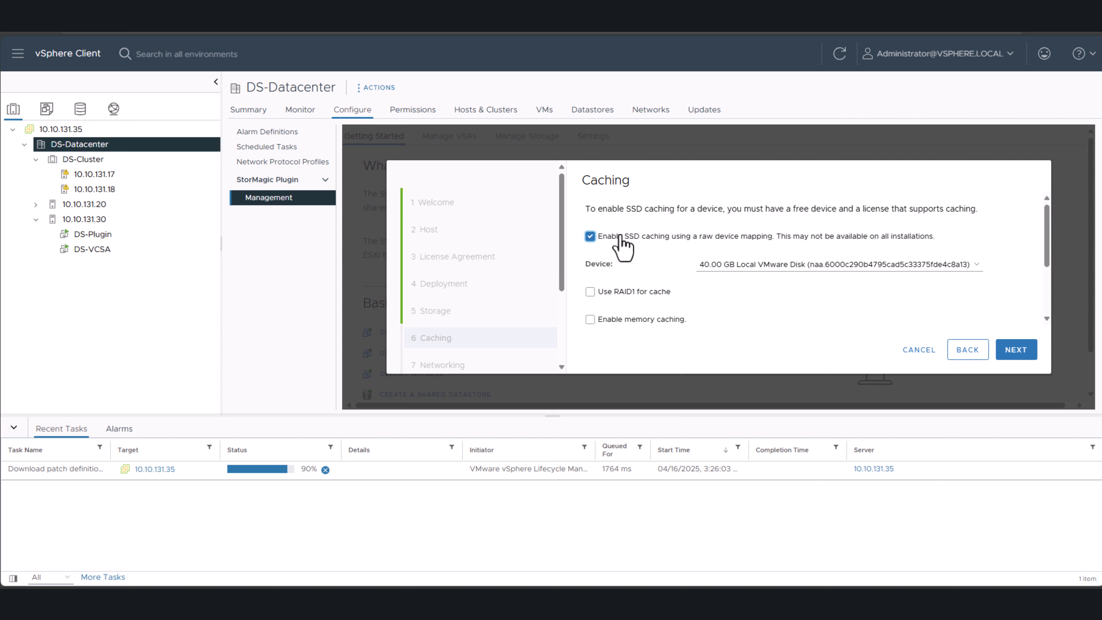
{"action": "scroll", "coordinate": [660, 260], "scroll_direction": "down", "scroll_amount": 2}
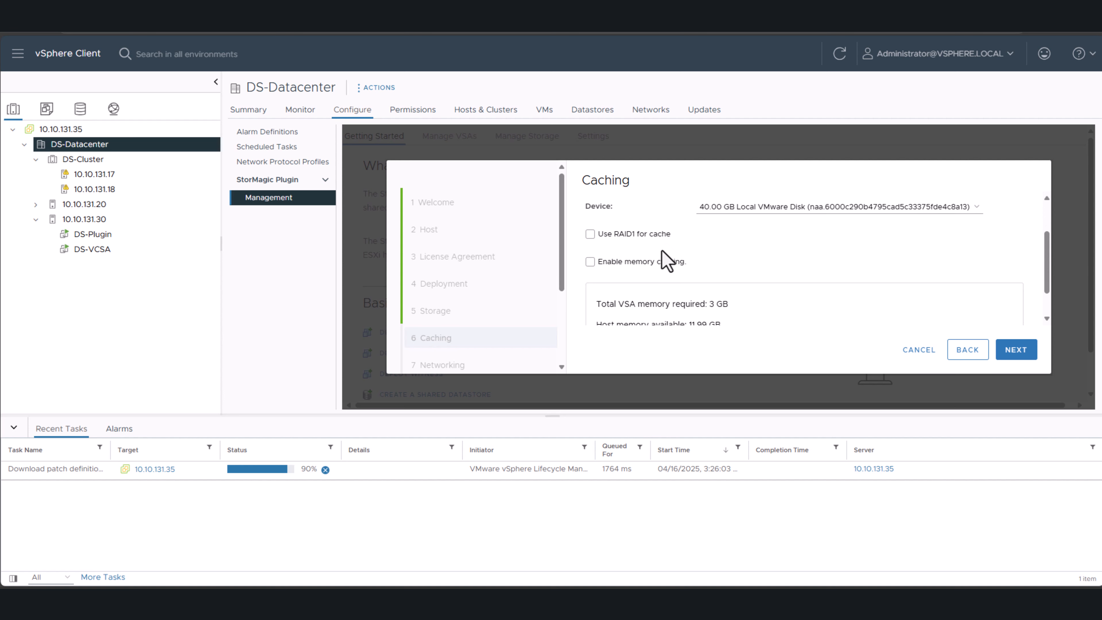
{"action": "scroll", "coordinate": [663, 251], "scroll_direction": "down", "scroll_amount": 1}
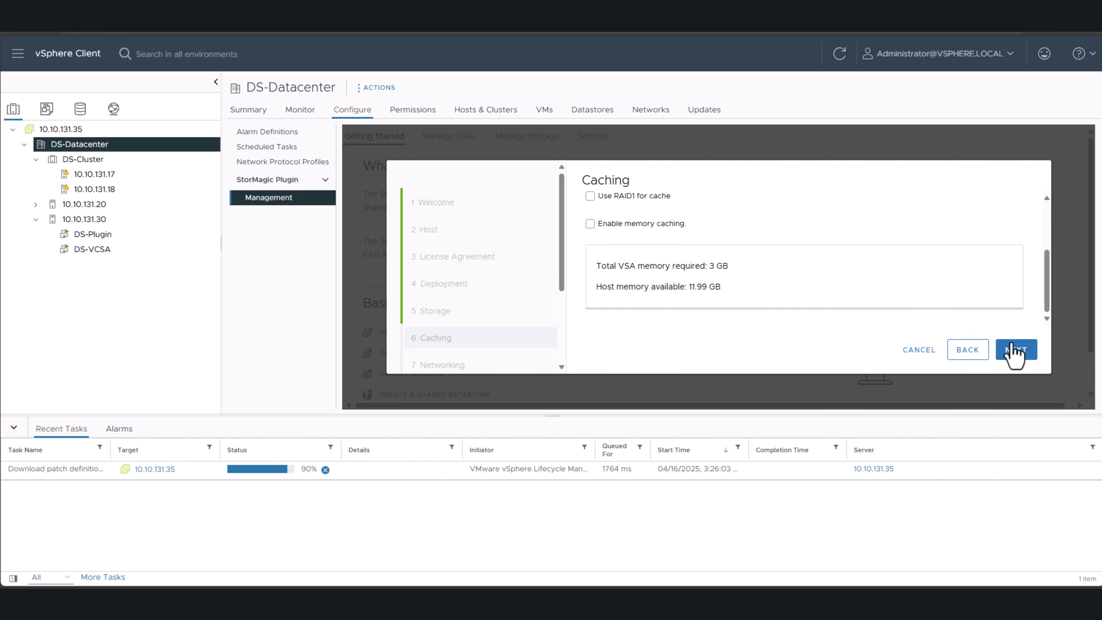
{"action": "left_click", "coordinate": [1012, 354]}
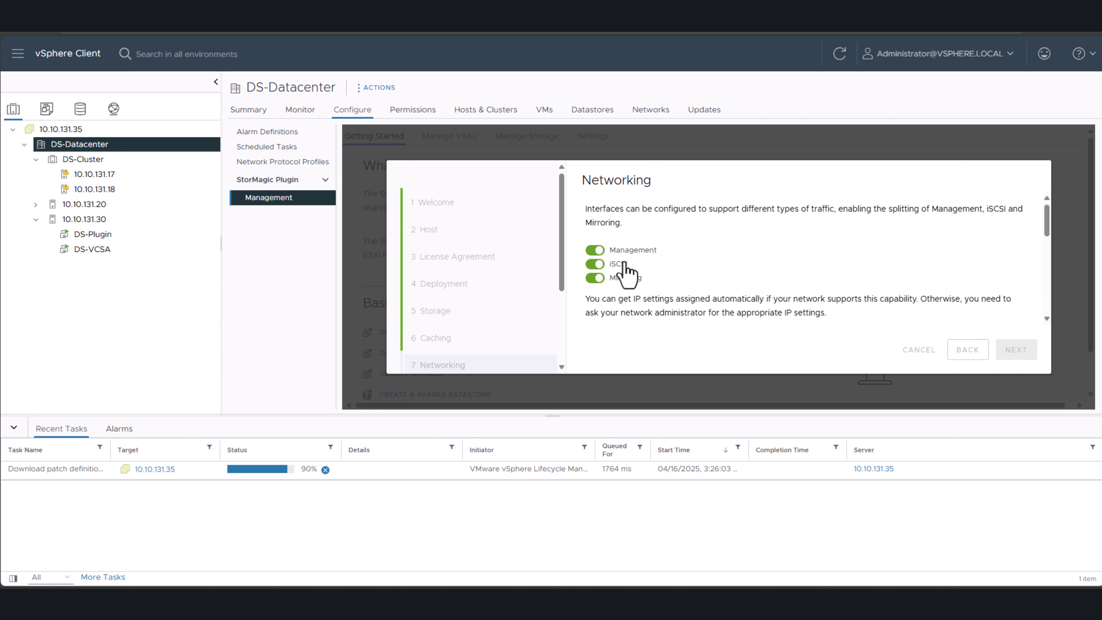
- Turn off automatic IP addressing for the first network interface and set its IP address to 10.10.131.38
{"action": "scroll", "coordinate": [624, 262], "scroll_direction": "down", "scroll_amount": 2}
{"action": "left_click", "coordinate": [651, 229]}
{"action": "double_click", "coordinate": [720, 248]}
{"action": "type", "text": "10.10"}
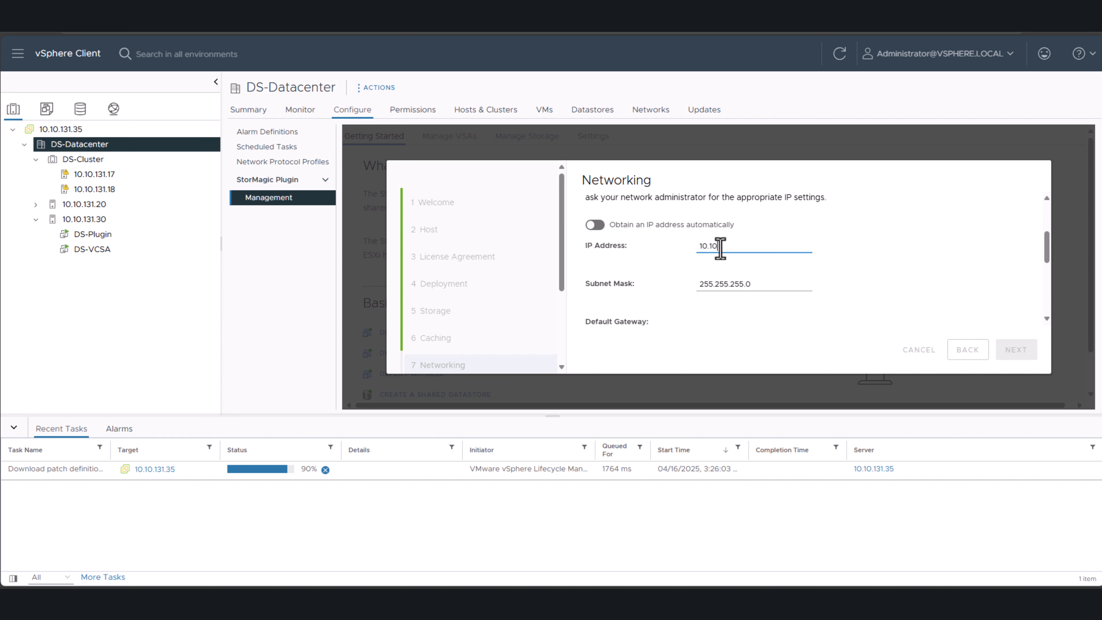
{"action": "type", "text": ".131.38"}
- Enter the default gateway, replace automatic DNS with preferred server 10.200.0.1, and save the first interface
{"action": "scroll", "coordinate": [781, 266], "scroll_direction": "down", "scroll_amount": 1}
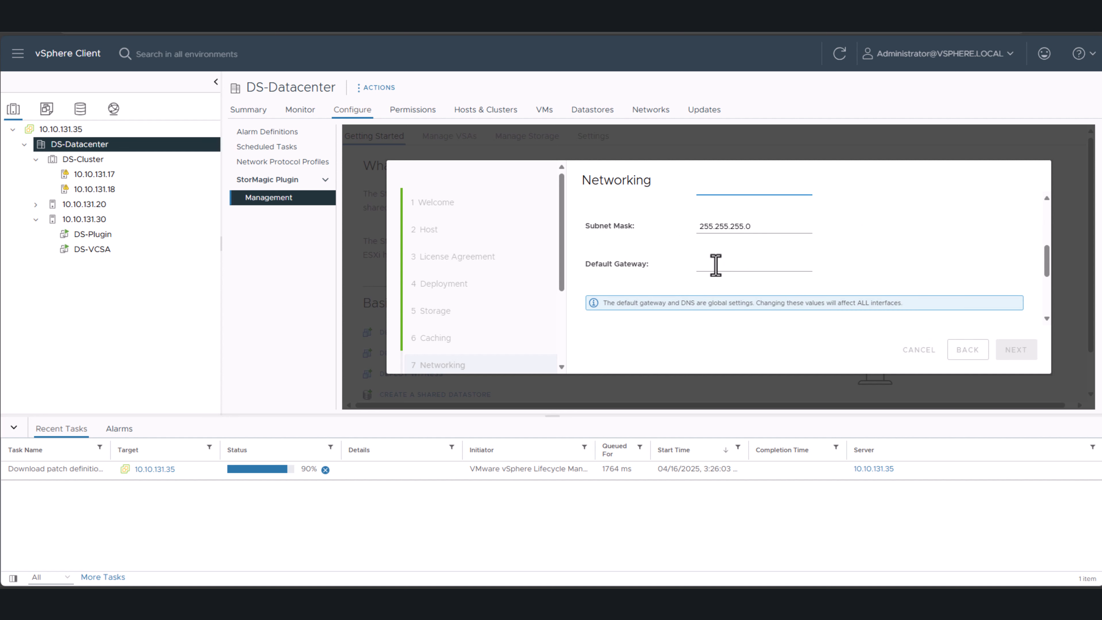
{"action": "left_click", "coordinate": [716, 265]}
{"action": "type", "text": "10.10.131.254"}
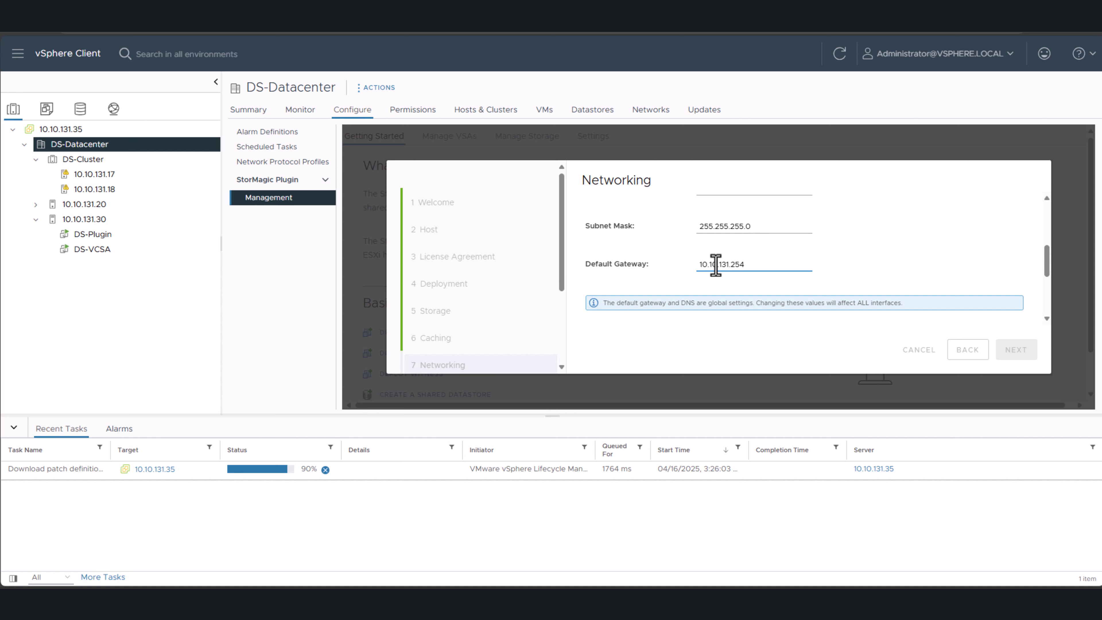
{"action": "scroll", "coordinate": [715, 261], "scroll_direction": "down", "scroll_amount": 2}
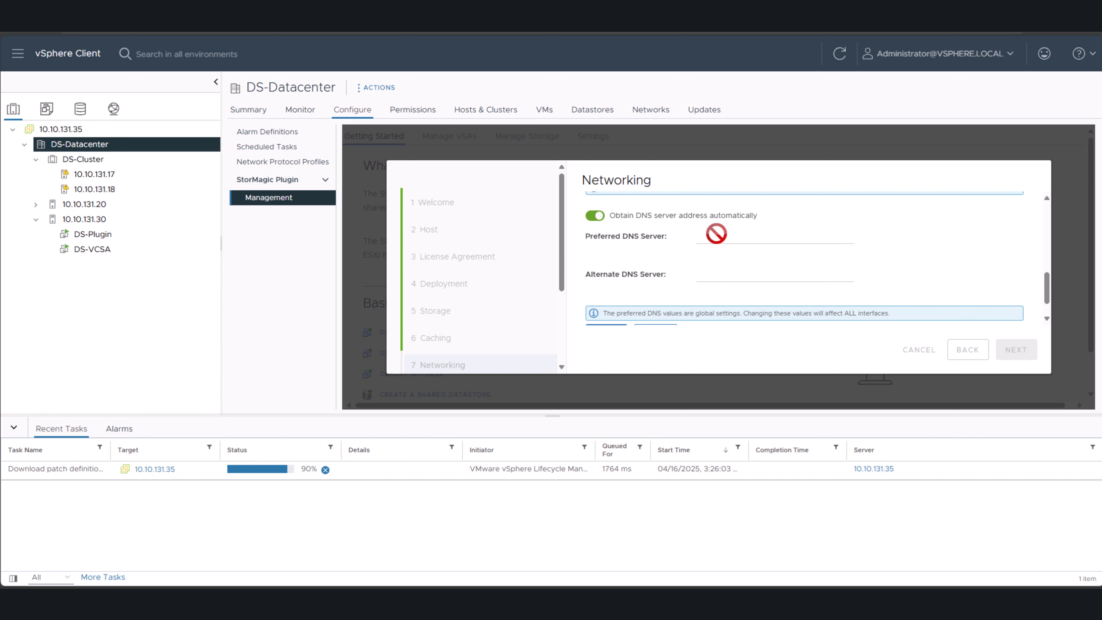
{"action": "left_click", "coordinate": [595, 216]}
{"action": "left_click", "coordinate": [711, 237]}
{"action": "type", "text": "10.200.0.1"}
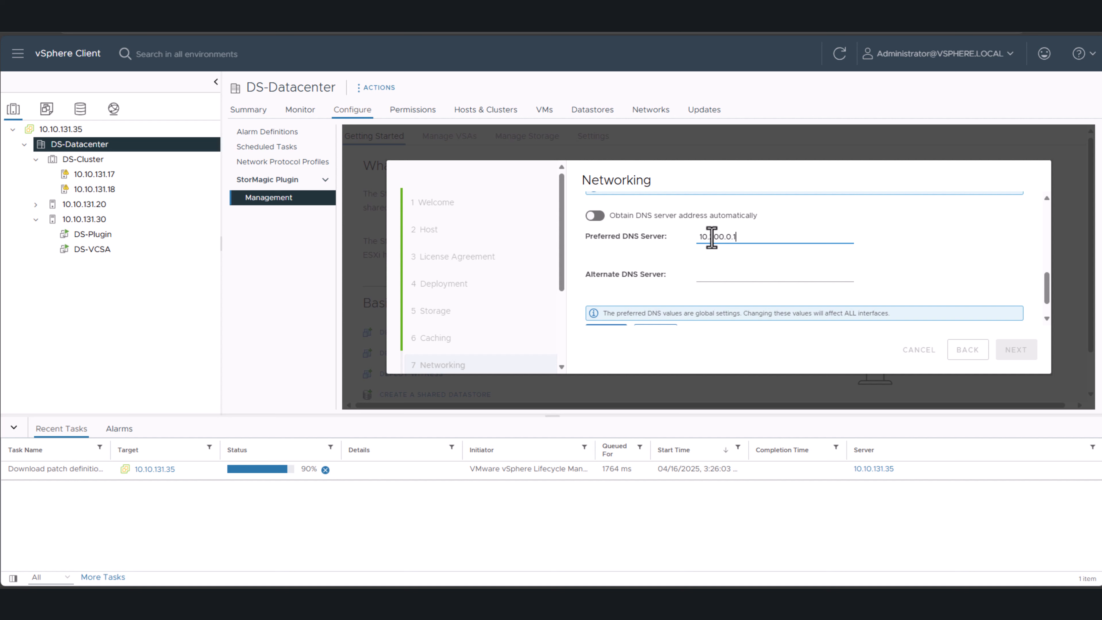
{"action": "scroll", "coordinate": [762, 262], "scroll_direction": "down", "scroll_amount": 1}
{"action": "left_click", "coordinate": [612, 321]}
- Give the second network interface the static IP address 192.167.125.38 and save it
{"action": "left_click", "coordinate": [620, 273]}
{"action": "left_click", "coordinate": [631, 270]}
{"action": "scroll", "coordinate": [631, 243], "scroll_direction": "down", "scroll_amount": 2}
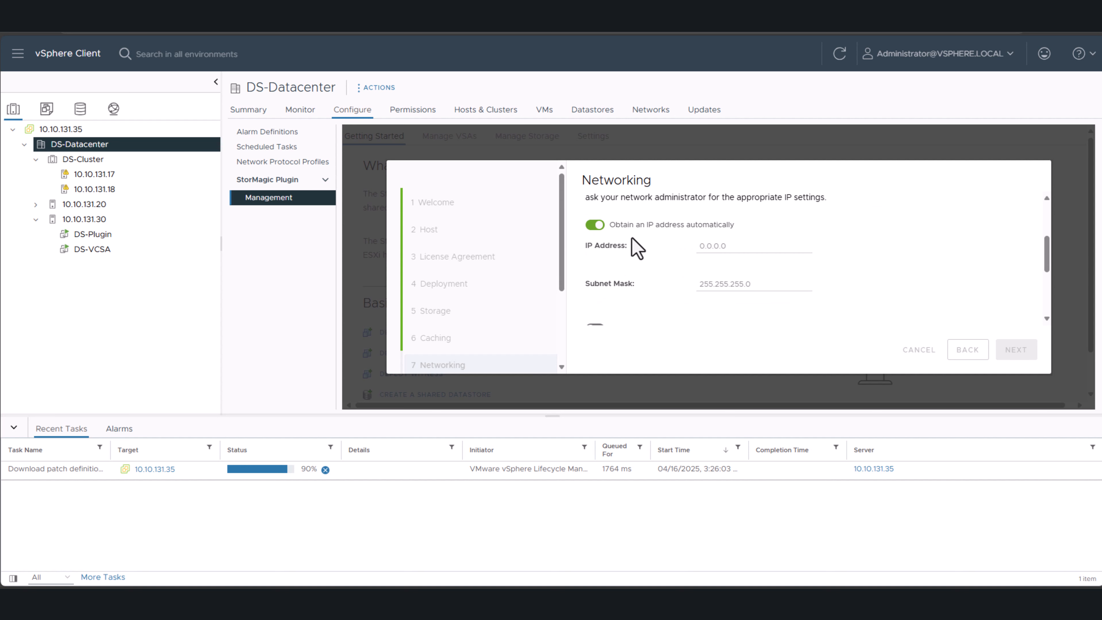
{"action": "left_click", "coordinate": [625, 227]}
{"action": "double_click", "coordinate": [711, 243]}
{"action": "type", "text": "192"}
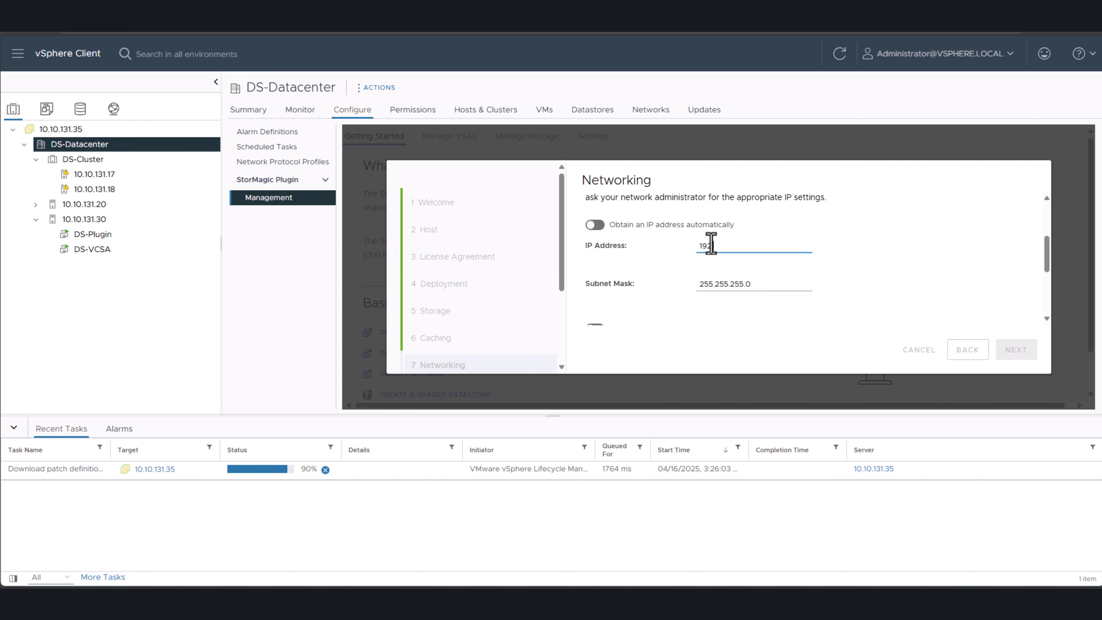
{"action": "type", "text": ".167.12"}
{"action": "type", "text": "38"}
{"action": "scroll", "coordinate": [711, 243], "scroll_direction": "down", "scroll_amount": 3}
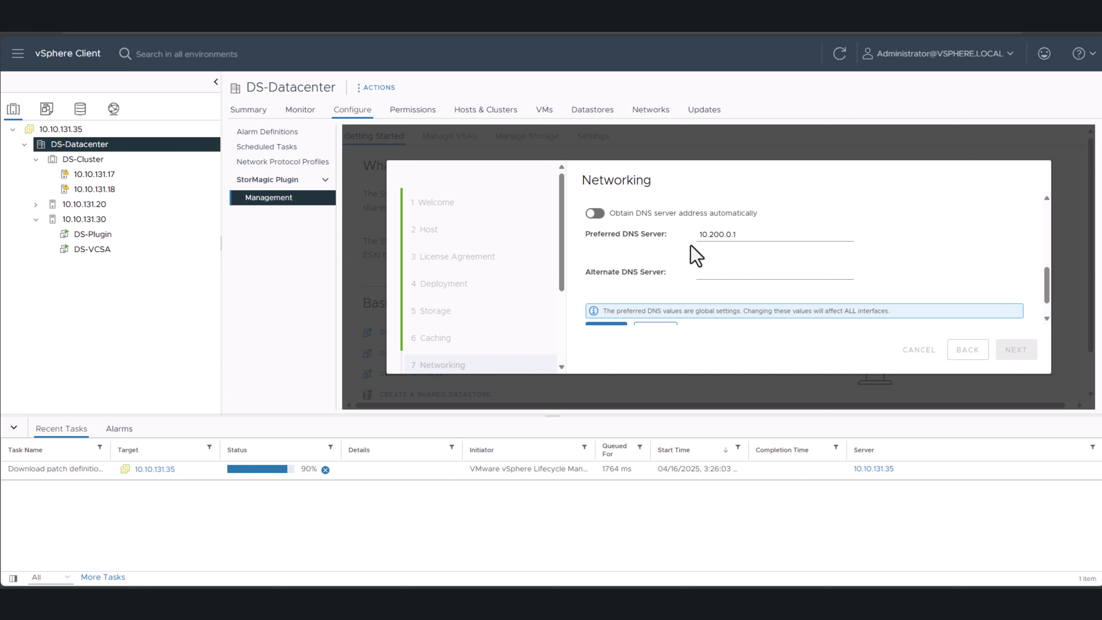
{"action": "left_click", "coordinate": [611, 320]}
- Turn off automatic IP addressing for the third network interface, set its address to 192.168.125.36, and save the networking settings
{"action": "left_click", "coordinate": [620, 297]}
{"action": "left_click", "coordinate": [640, 294]}
{"action": "scroll", "coordinate": [651, 300], "scroll_direction": "down", "scroll_amount": 2}
{"action": "left_click", "coordinate": [594, 224]}
{"action": "double_click", "coordinate": [713, 245]}
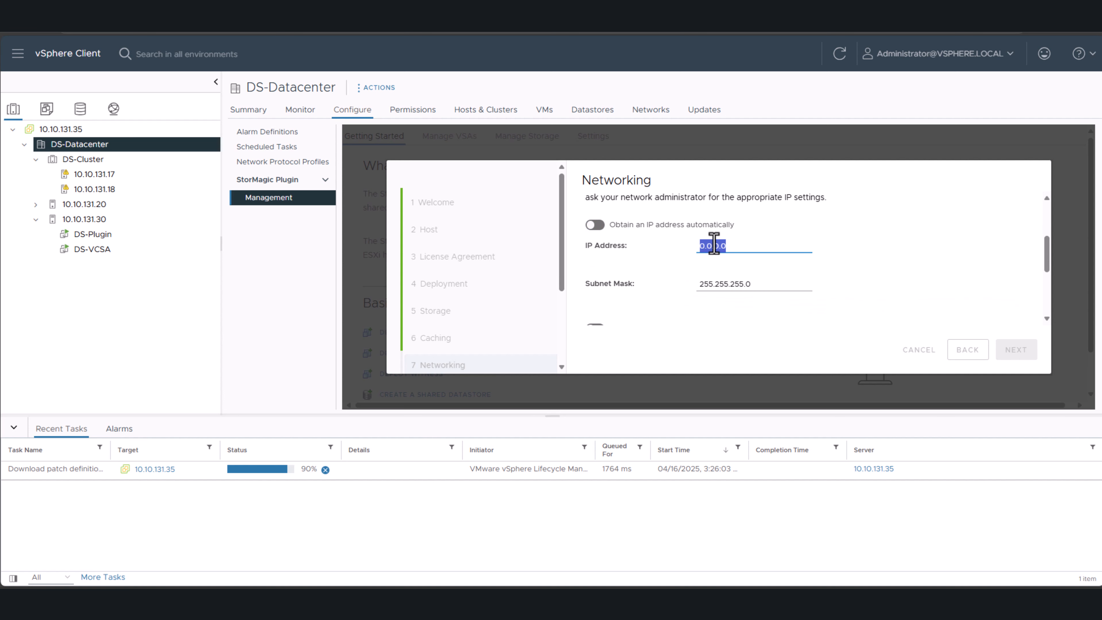
{"action": "type", "text": "192.168.125.36"}
{"action": "scroll", "coordinate": [714, 243], "scroll_direction": "down", "scroll_amount": 3}
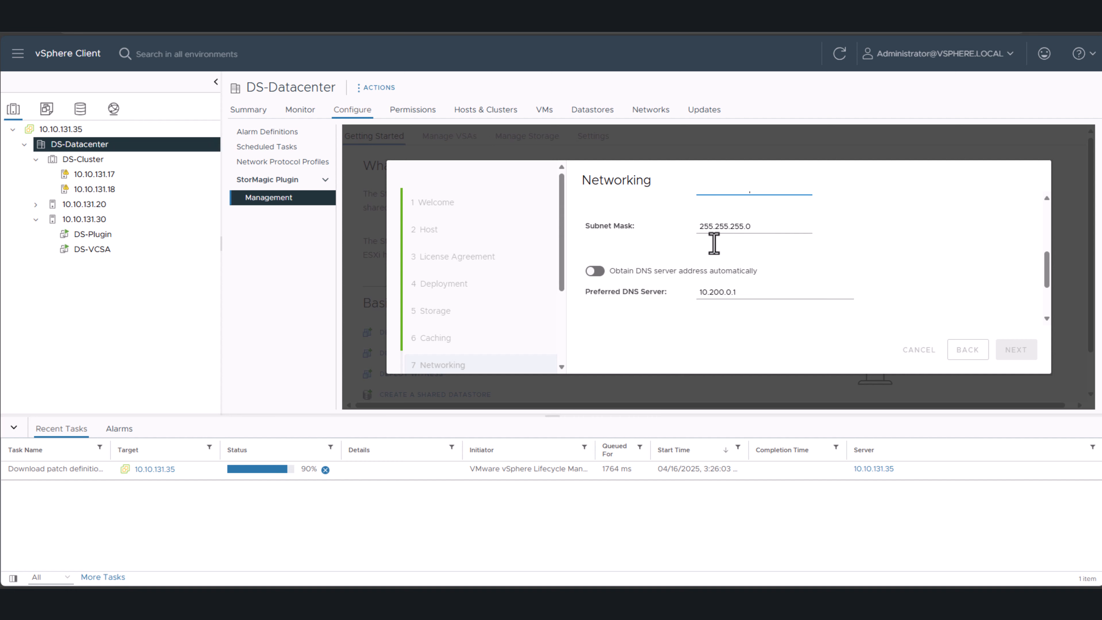
{"action": "left_click", "coordinate": [611, 321]}
{"action": "left_click", "coordinate": [1015, 350]}
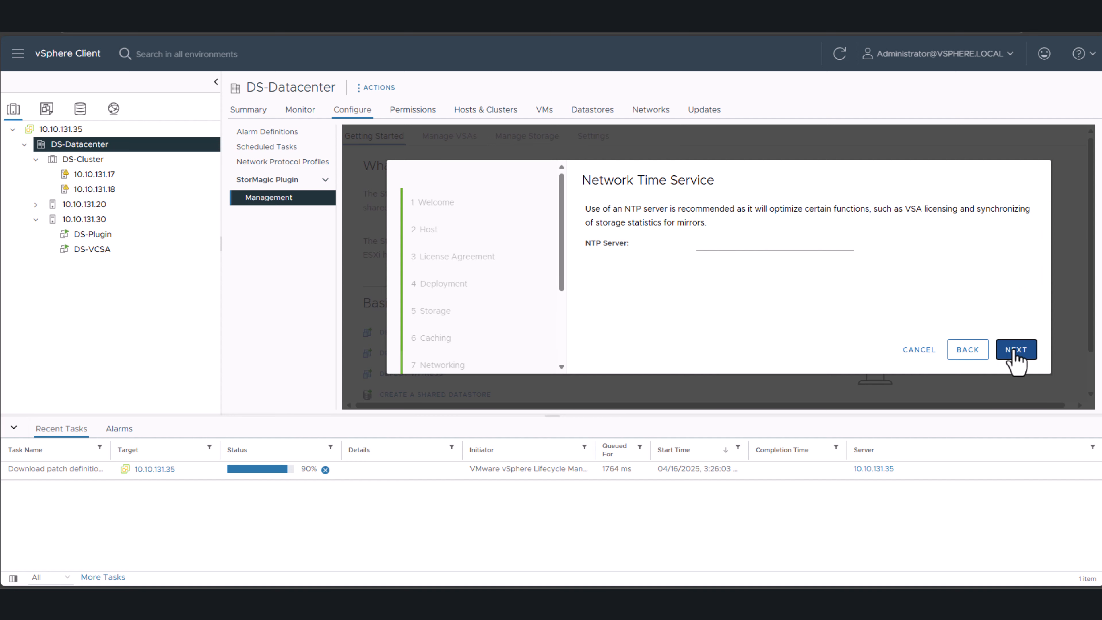
- Set the VSA's NTP server to pool.ntp.org and continue to licensing
{"action": "left_click", "coordinate": [748, 248]}
{"action": "type", "text": "pool"}
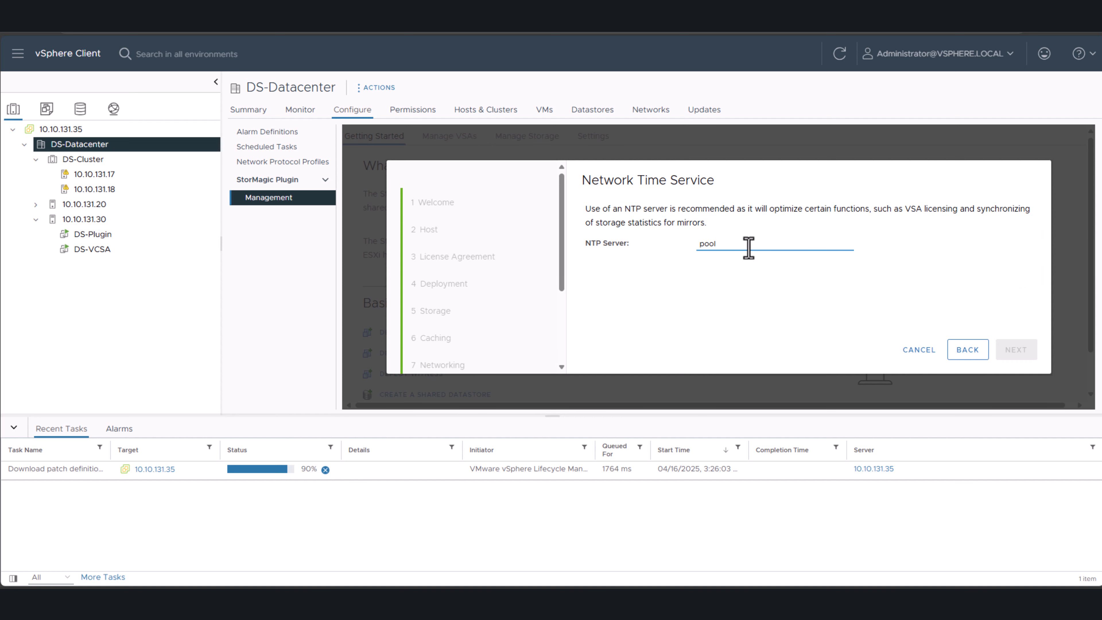
{"action": "type", "text": ".ntp.org"}
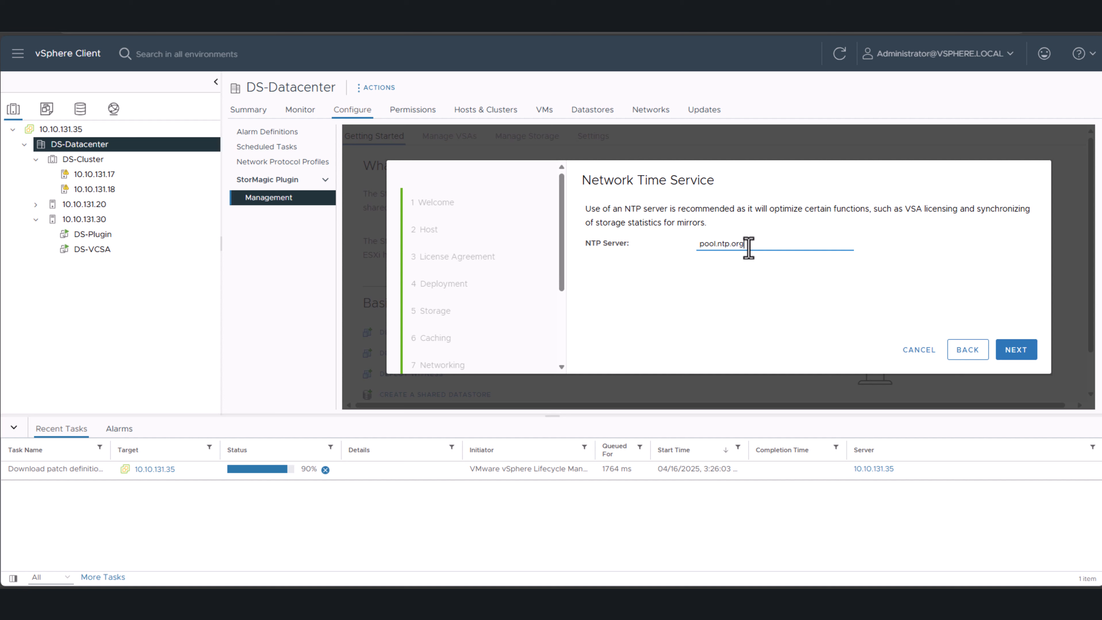
{"action": "left_click", "coordinate": [1013, 353]}
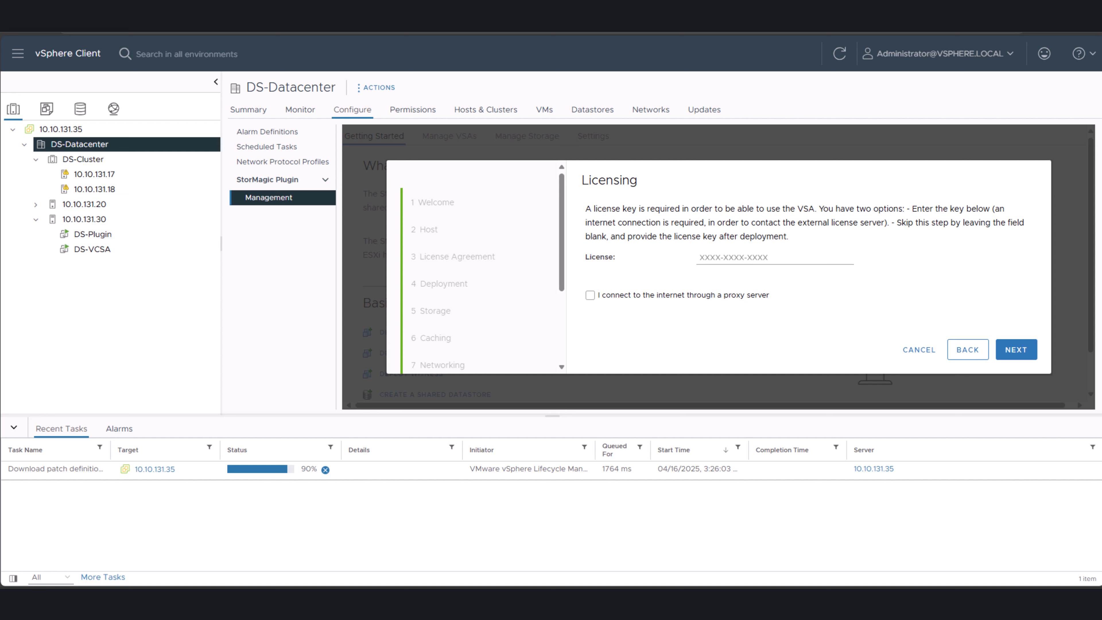
- Paste the VSA license key and continue without a proxy server
{"action": "left_click", "coordinate": [728, 257]}
{"action": "key", "text": "ctrl+v"}
{"action": "left_click", "coordinate": [1012, 352]}
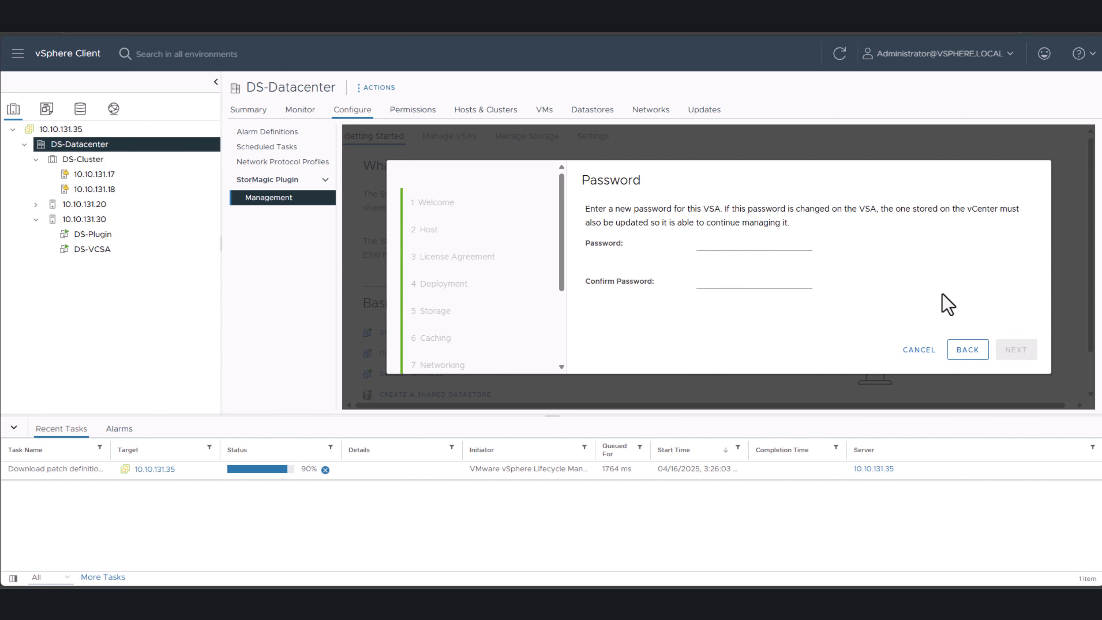
- Enter and confirm the new VSA password, and continue to the deployment summary
{"action": "left_click", "coordinate": [750, 246]}
{"action": "type", "text": "P"}
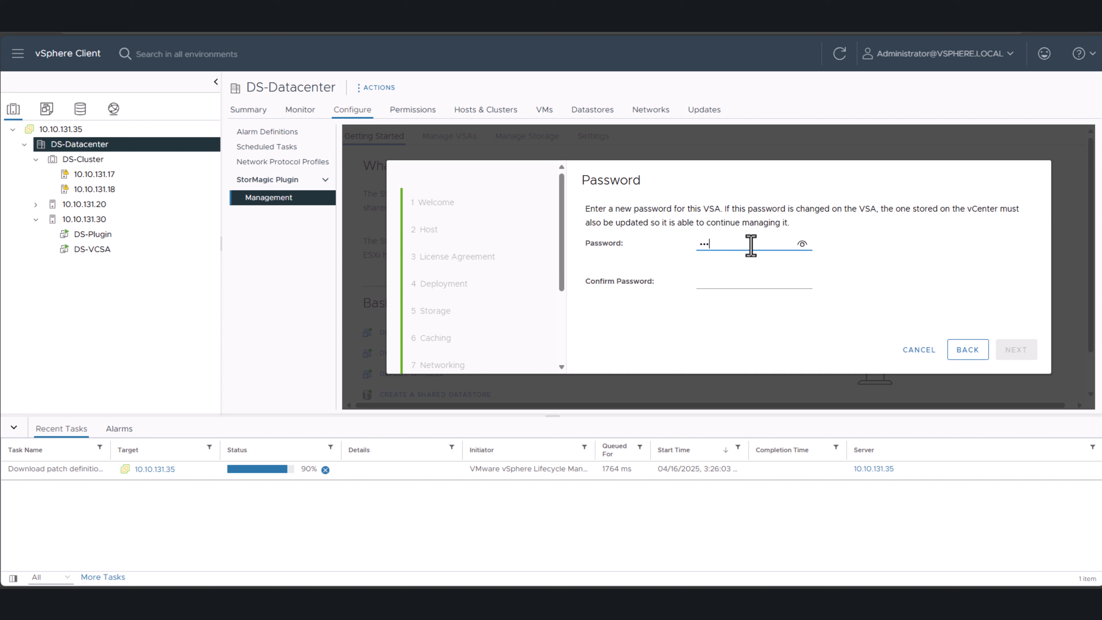
{"action": "key", "text": "Tab"}
{"action": "type", "text": "P"}
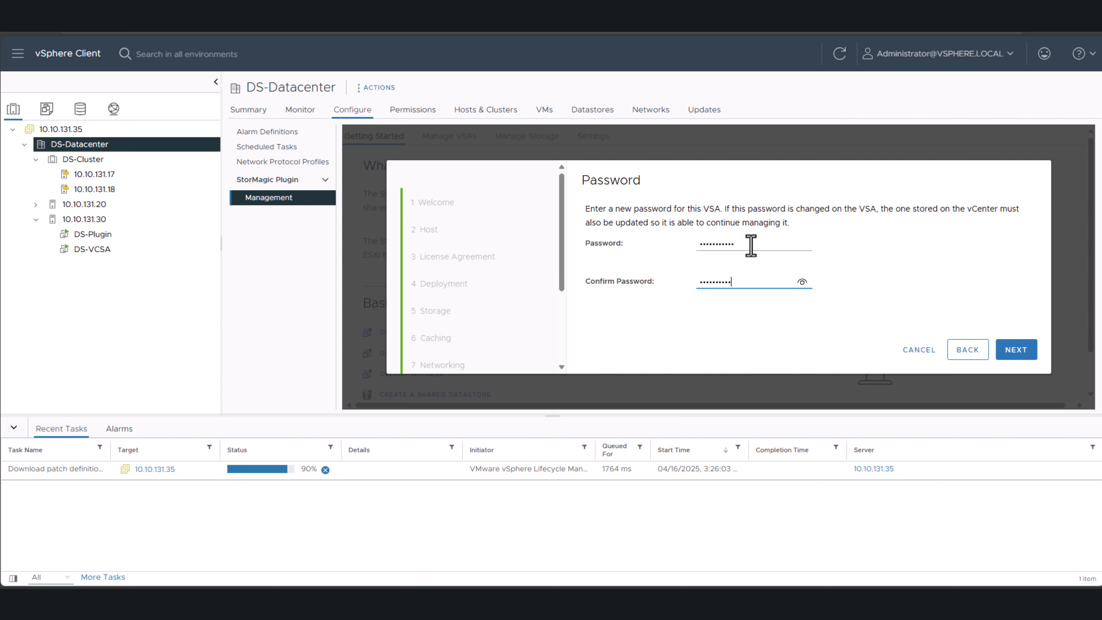
{"action": "left_click", "coordinate": [1016, 348]}
- Review the deployment summary, choose to keep the VSA on deployment failure, and start the deployment
{"action": "scroll", "coordinate": [770, 260], "scroll_direction": "down", "scroll_amount": 5}
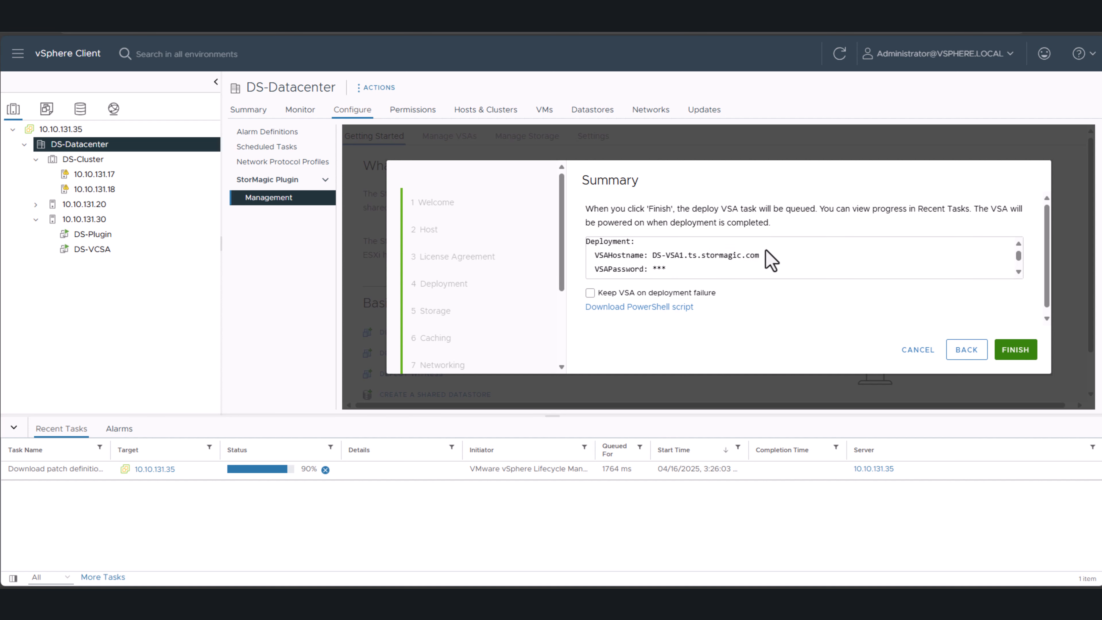
{"action": "scroll", "coordinate": [766, 260], "scroll_direction": "down", "scroll_amount": 8}
{"action": "left_click", "coordinate": [711, 295]}
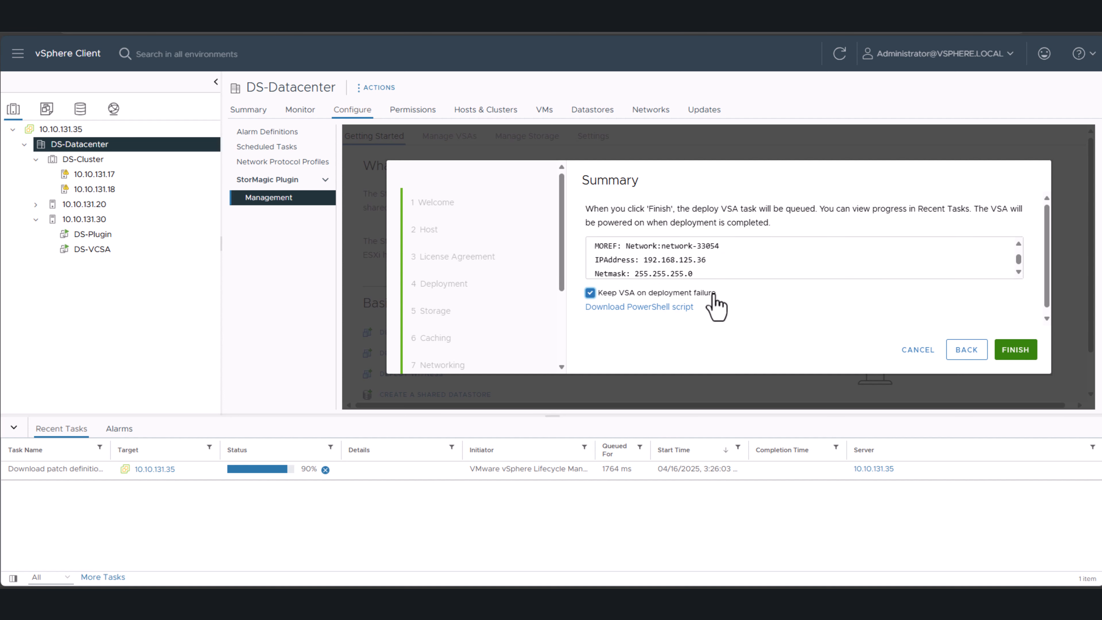
{"action": "left_click", "coordinate": [1013, 350]}
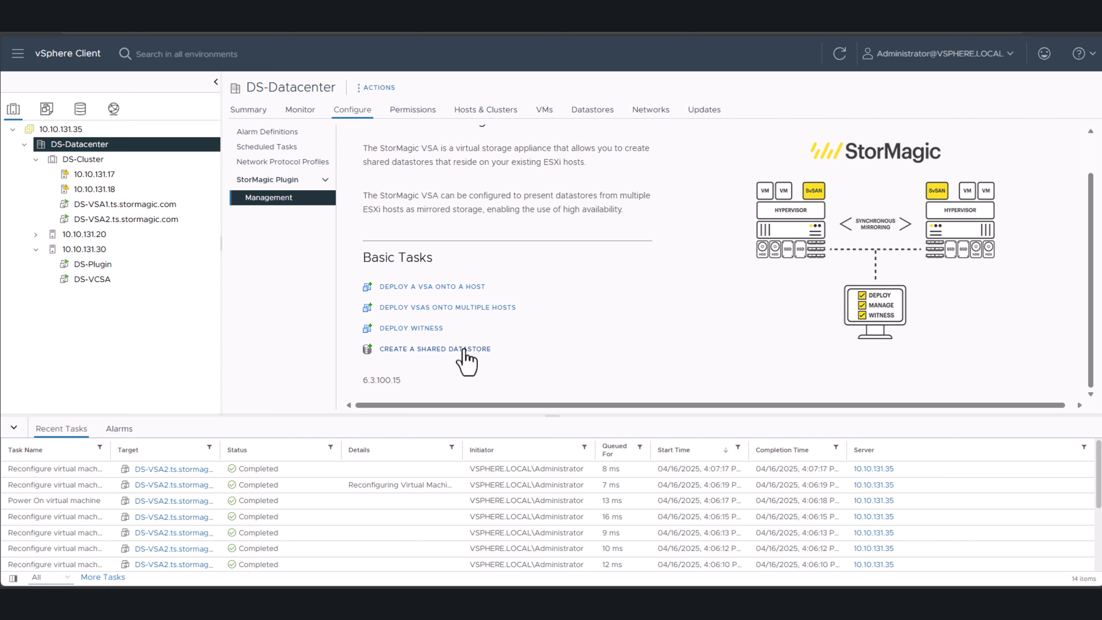
- Start creating a shared datastore named SharedStorage1, keeping the 50.00 GB size
{"action": "left_click", "coordinate": [456, 349]}
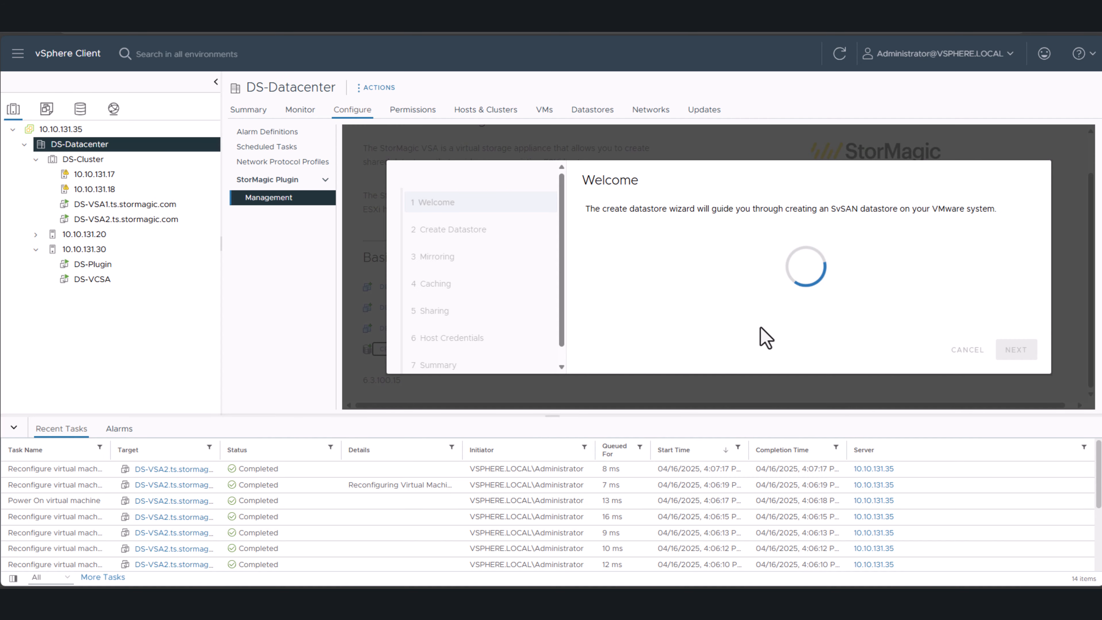
{"action": "left_click", "coordinate": [1002, 350]}
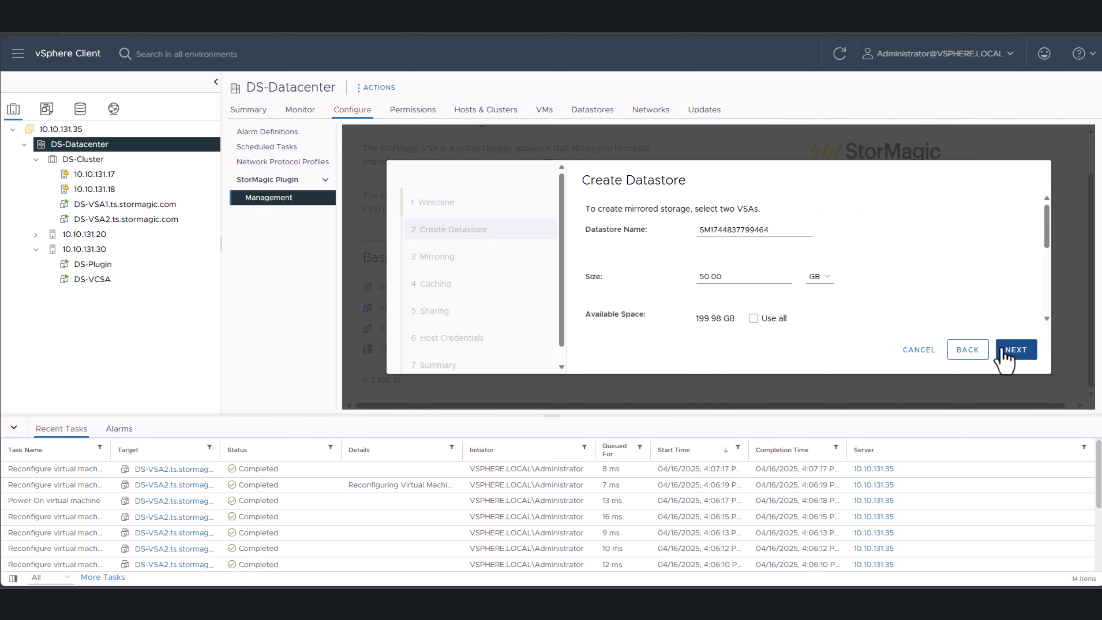
{"action": "double_click", "coordinate": [733, 229]}
{"action": "key", "text": "BackSpace"}
{"action": "type", "text": "S"}
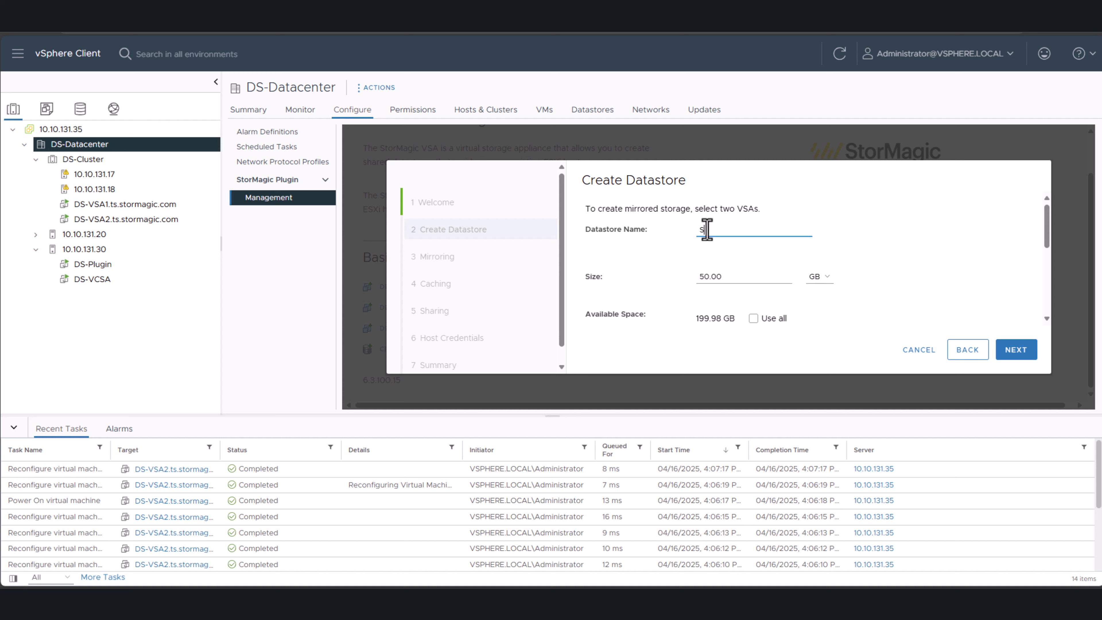
{"action": "type", "text": "haredStorage1"}
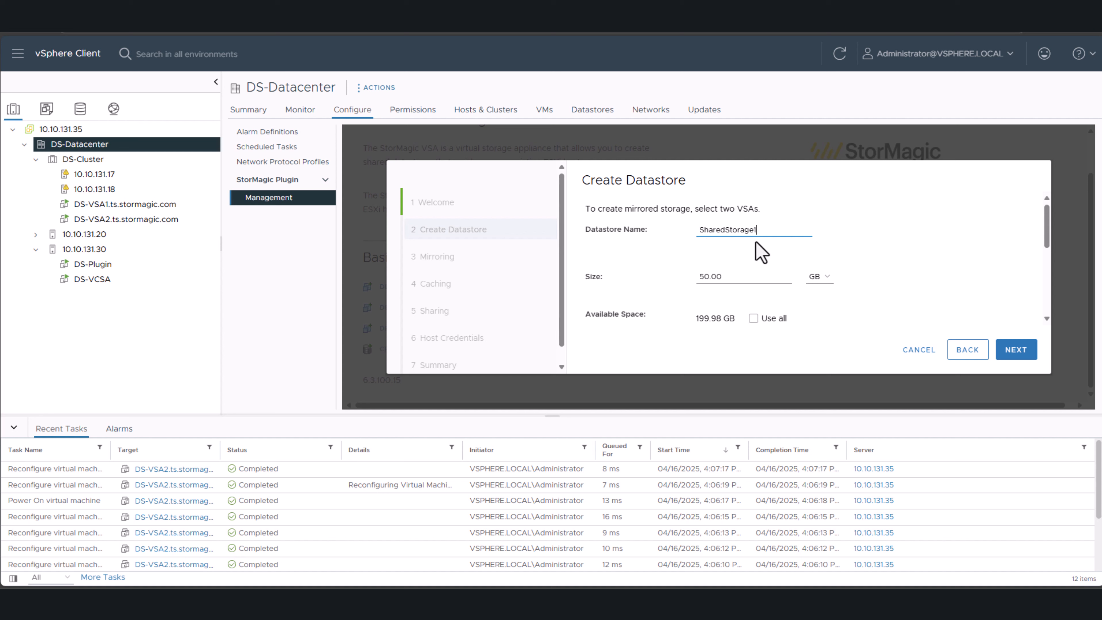
{"action": "left_click", "coordinate": [1000, 350]}
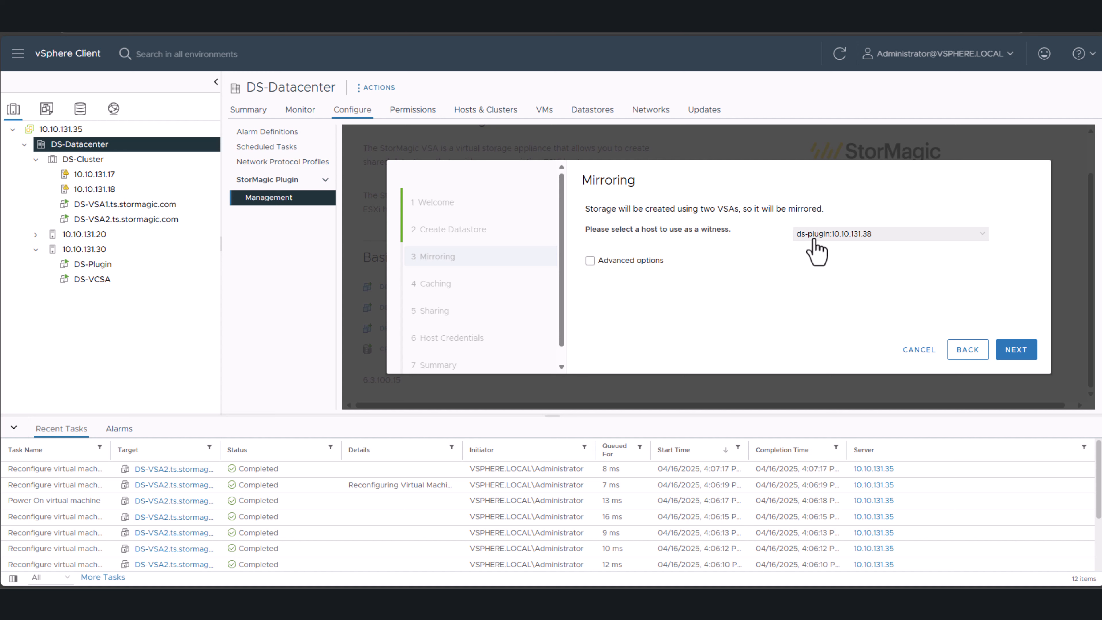
- Accept ds-plugin:10.10.131.38 as the mirroring witness and leave SSD and memory caching off
{"action": "left_click", "coordinate": [1012, 350]}
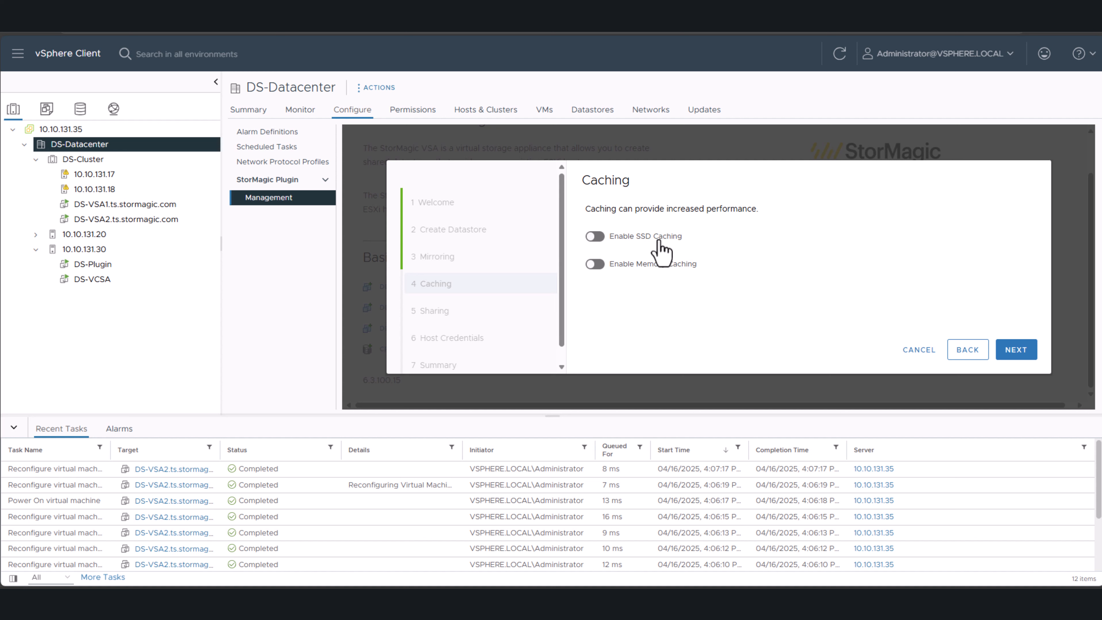
{"action": "left_click", "coordinate": [1010, 352]}
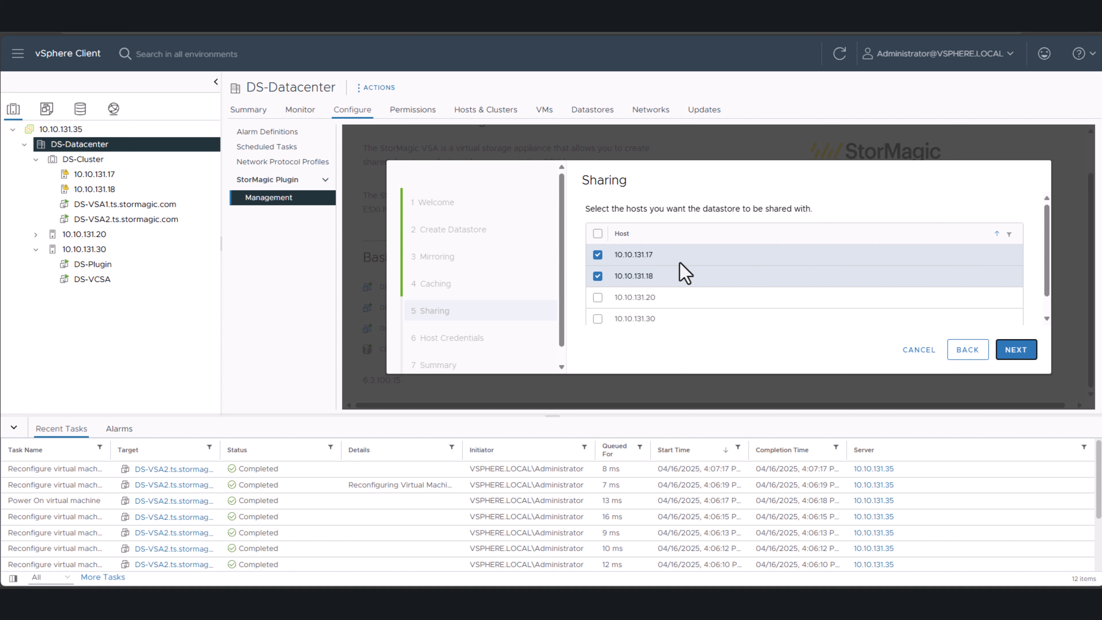
- Share the datastore with hosts 10.10.131.17 and 10.10.131.18, accept the host credentials, and finish creating it
{"action": "scroll", "coordinate": [681, 282], "scroll_direction": "down", "scroll_amount": 1}
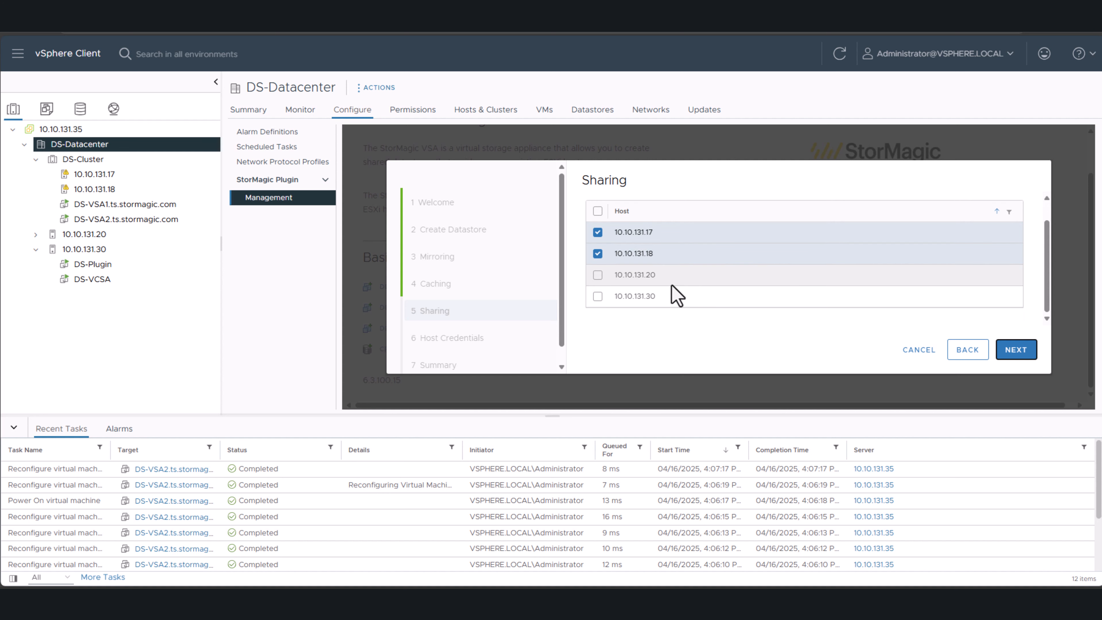
{"action": "left_click", "coordinate": [1010, 353]}
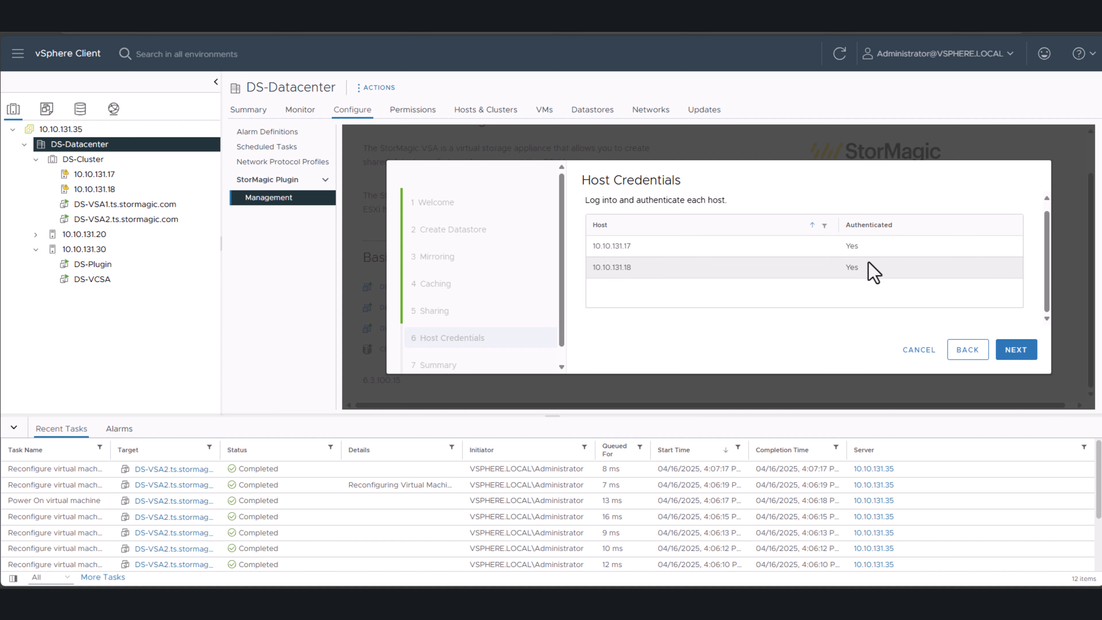
{"action": "left_click", "coordinate": [1007, 351]}
{"action": "scroll", "coordinate": [750, 262], "scroll_direction": "down", "scroll_amount": 3}
{"action": "left_click", "coordinate": [1002, 350]}
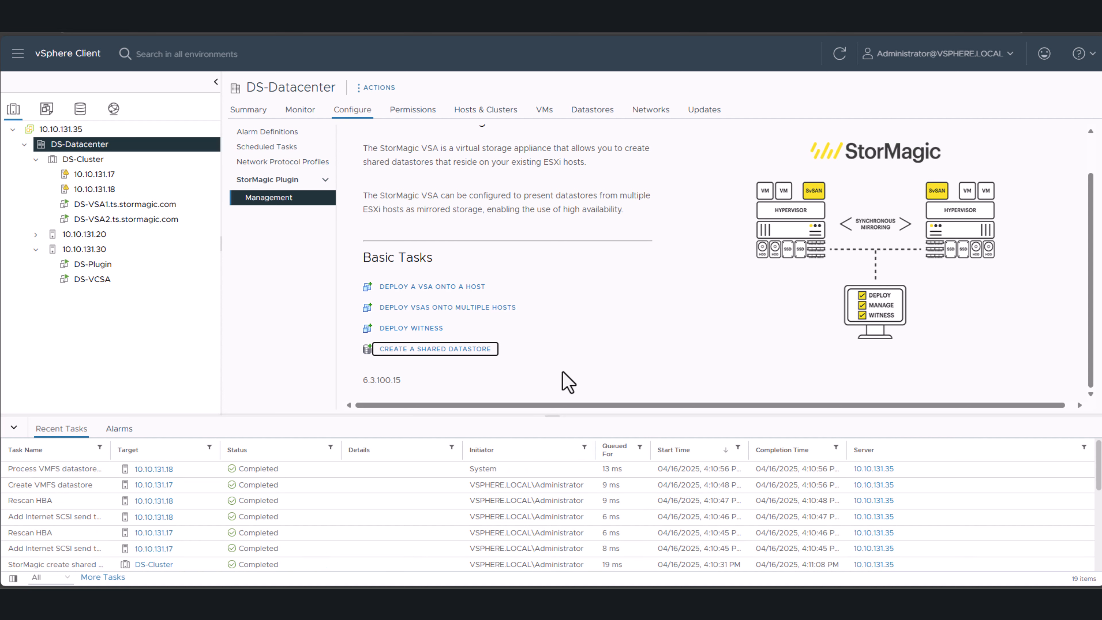
- Check the datastore lists of hosts 10.10.131.17 and 10.10.131.18 for SharedStorage1
{"action": "left_click", "coordinate": [101, 176]}
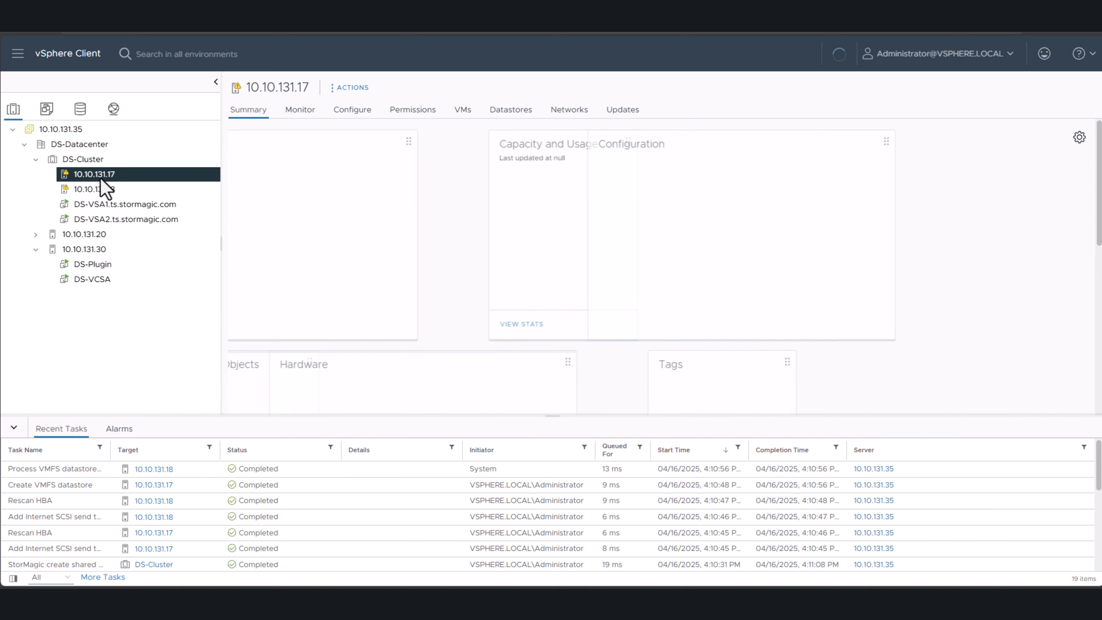
{"action": "left_click", "coordinate": [497, 111]}
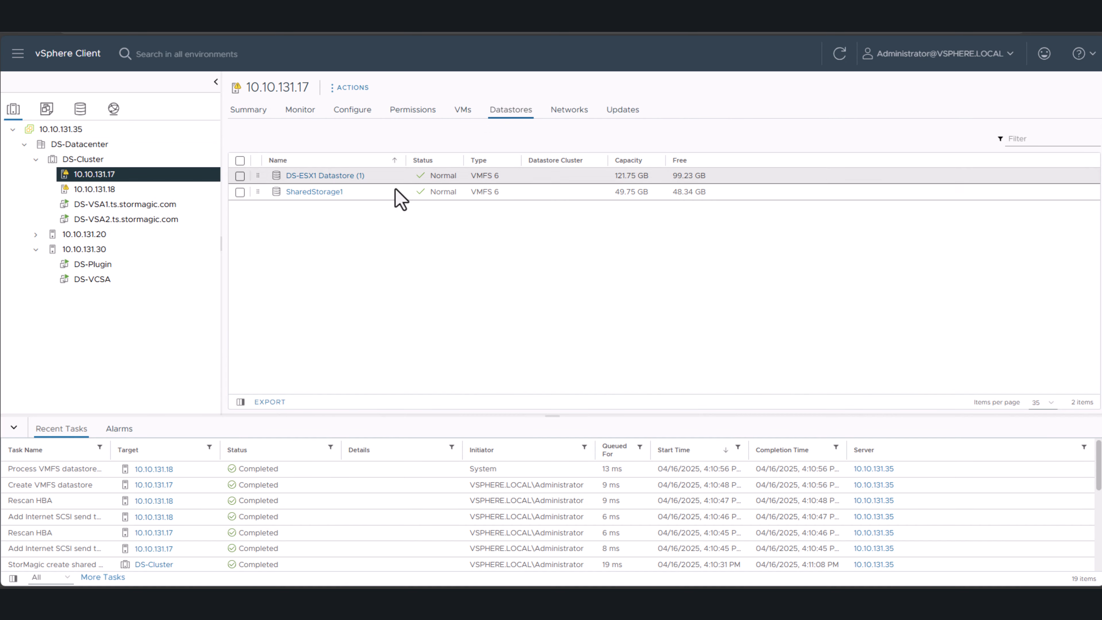
{"action": "left_click", "coordinate": [78, 191]}
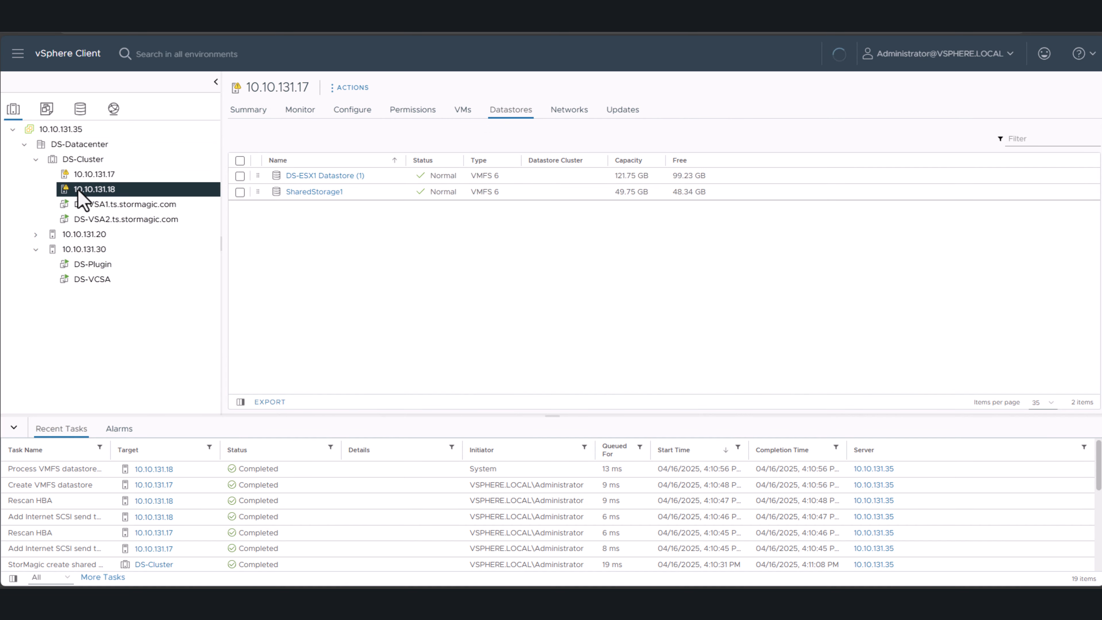